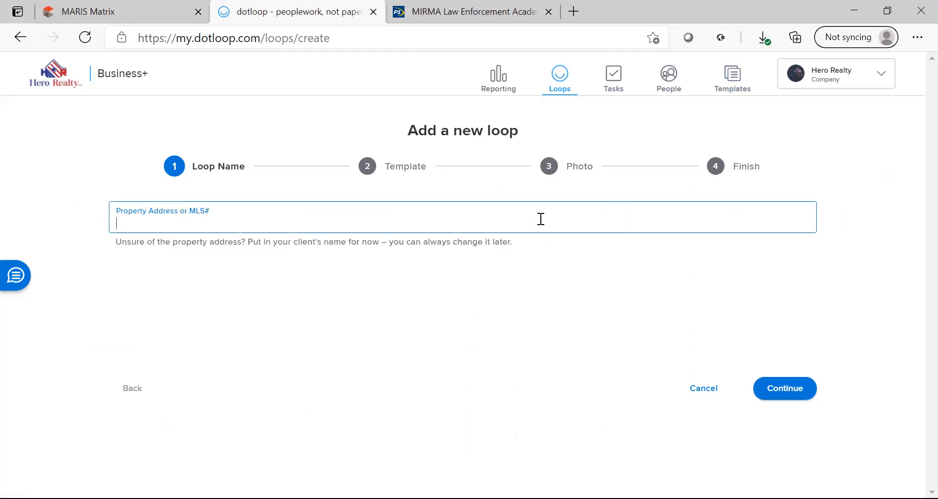
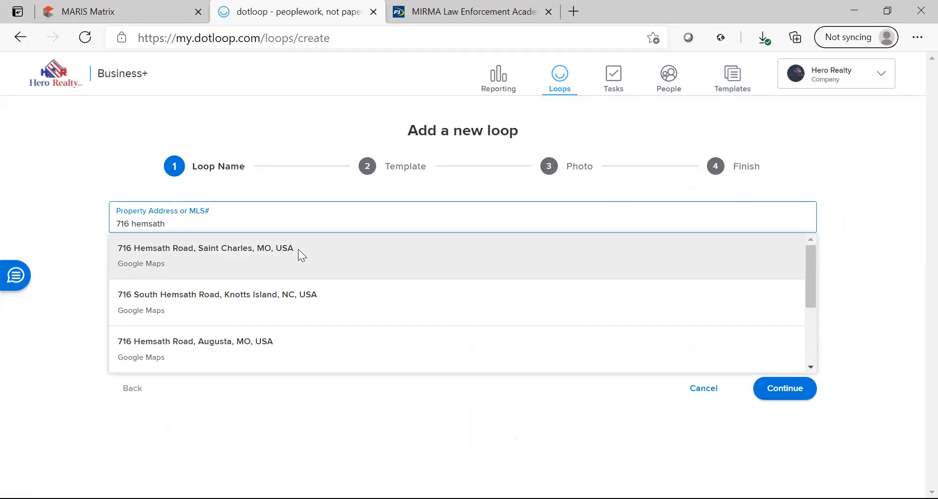
left_click(299, 251)
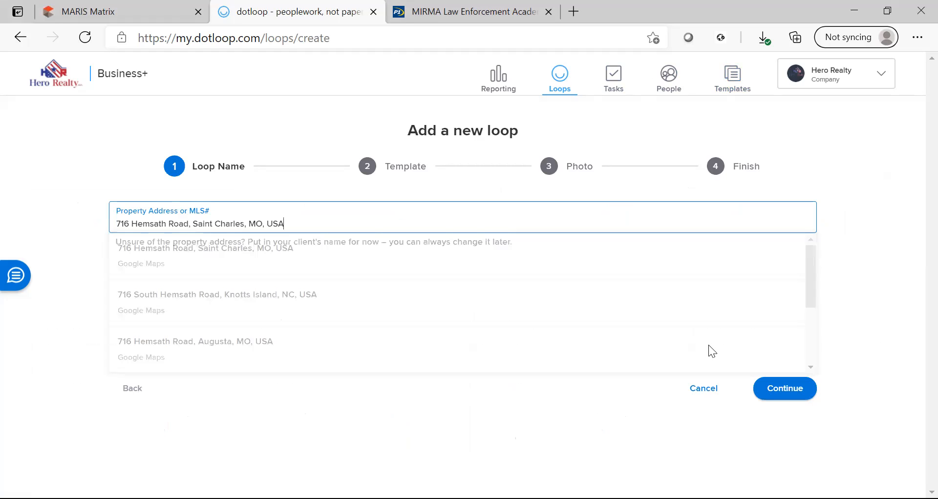
left_click(797, 387)
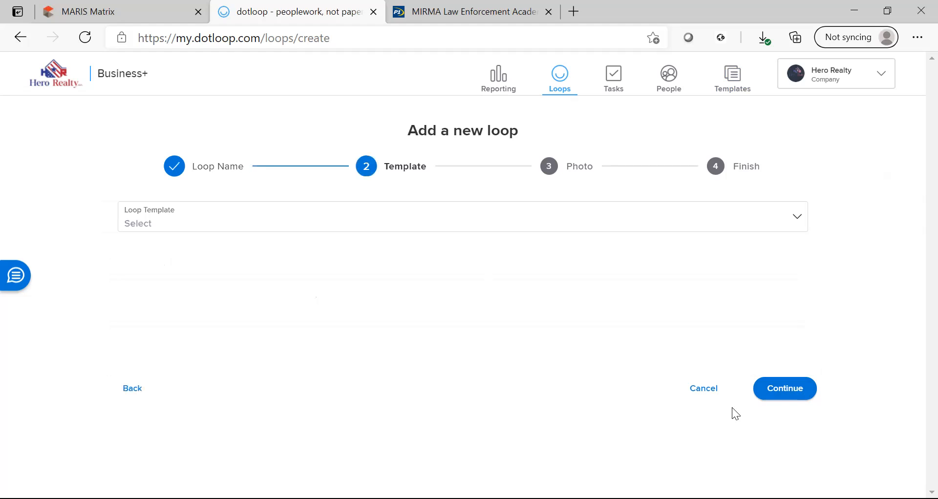
left_click(792, 399)
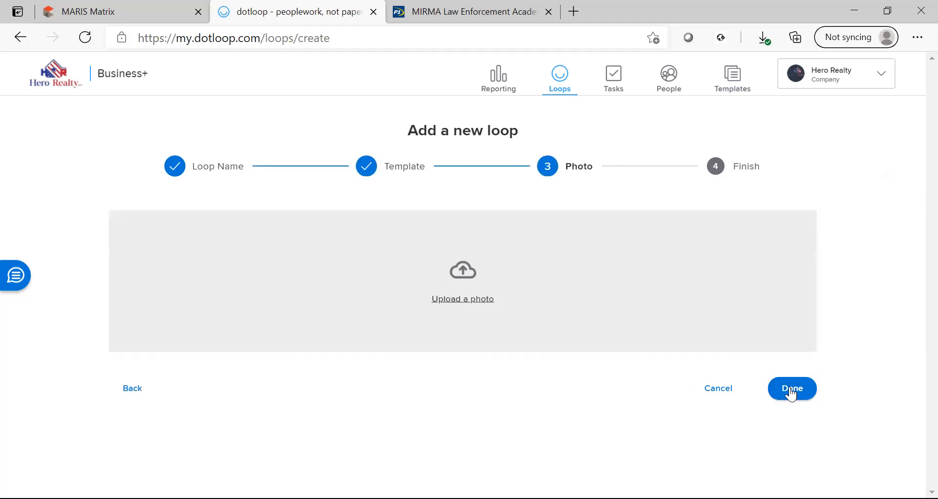
left_click(791, 394)
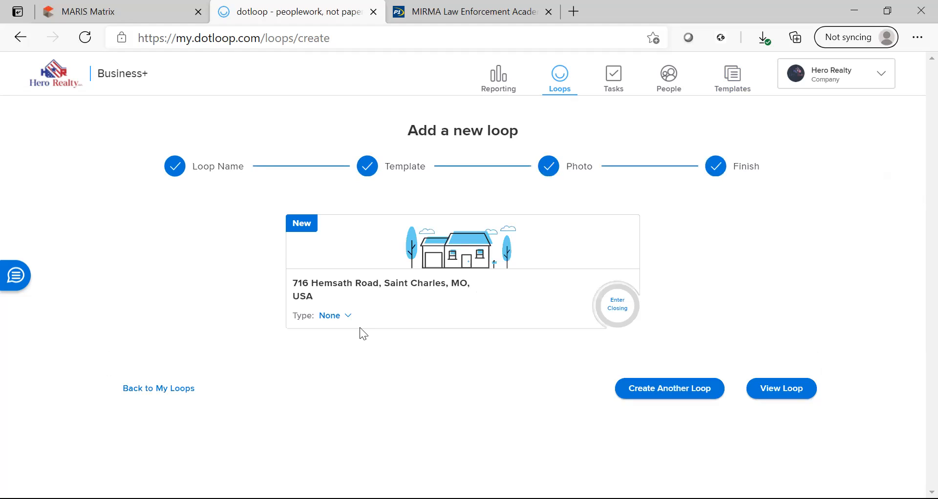
Make the loop a Listing for Sale, Pre-Listing, priced at $300,000, and open it.
left_click(349, 323)
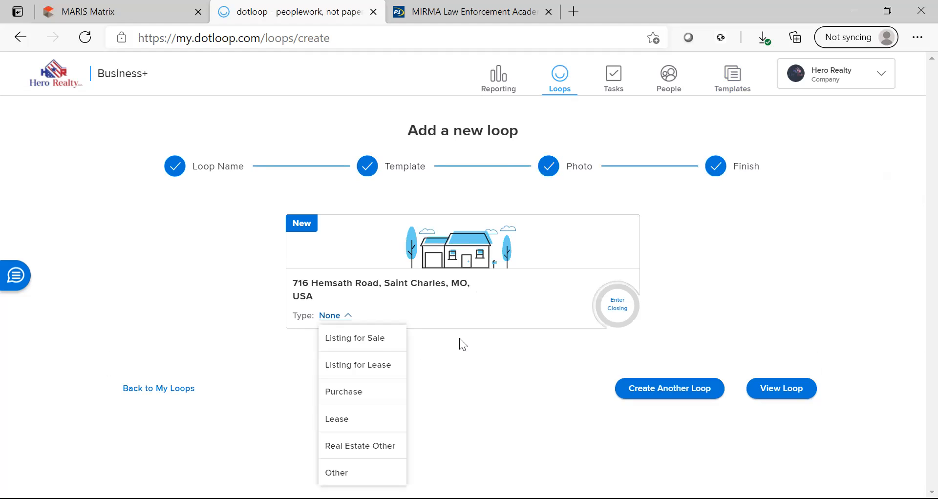
left_click(371, 339)
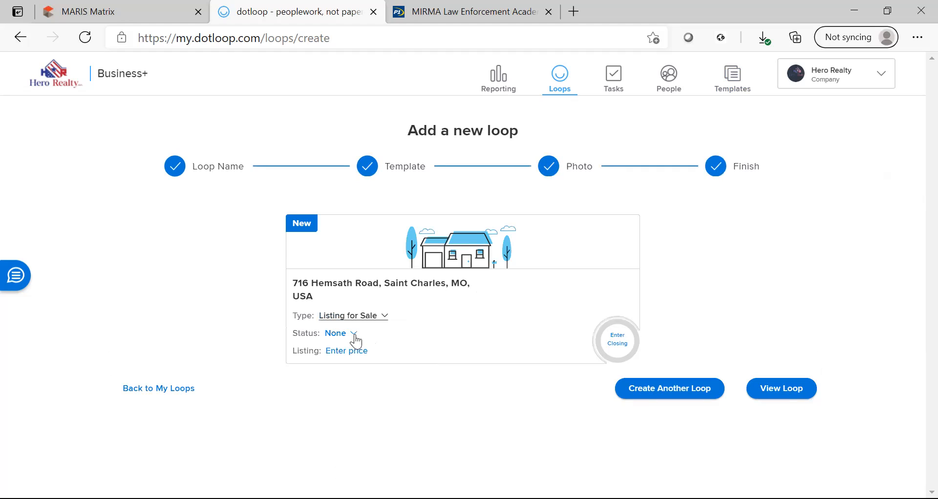
left_click(339, 333)
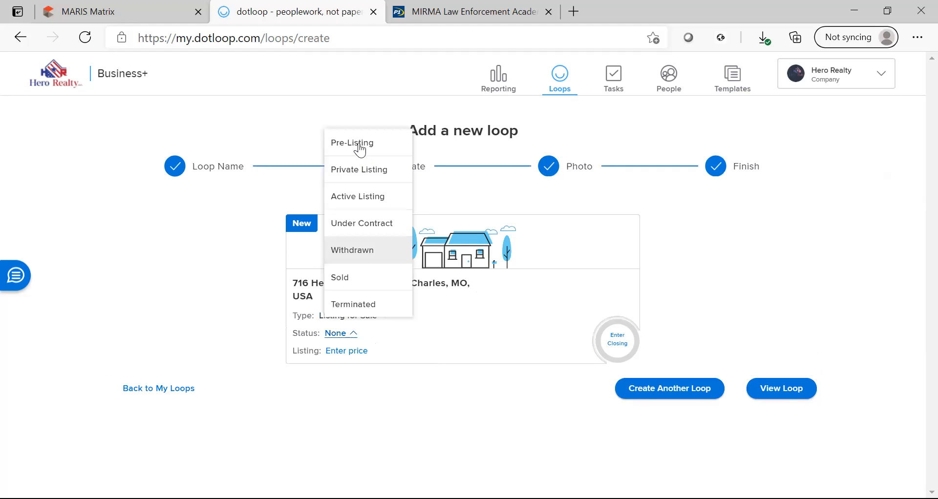
left_click(360, 154)
left_click(369, 352)
type("300,000")
key("Return")
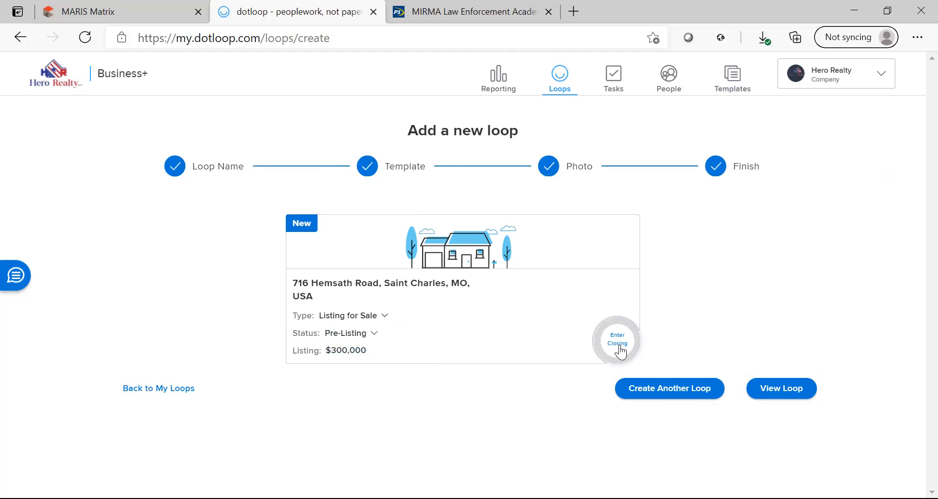
left_click(783, 395)
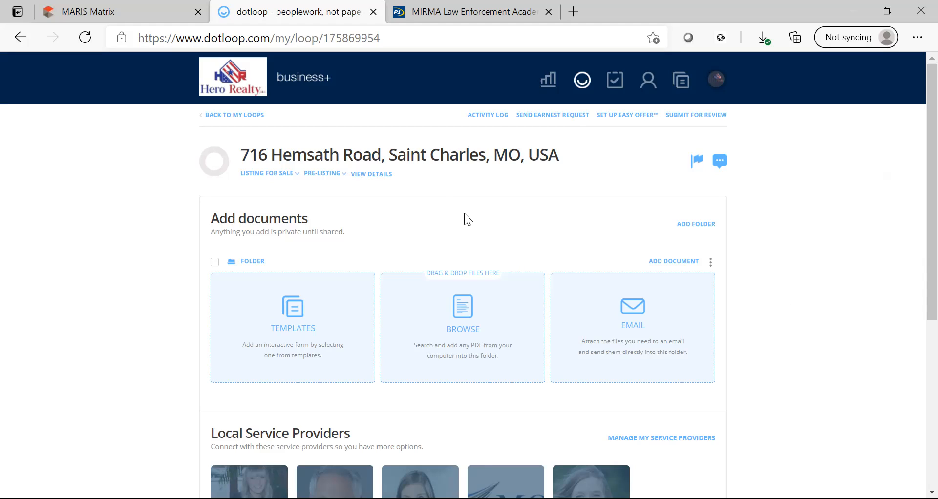
From the loop details, start a new person with the seller's first name and e-mail.
left_click(371, 175)
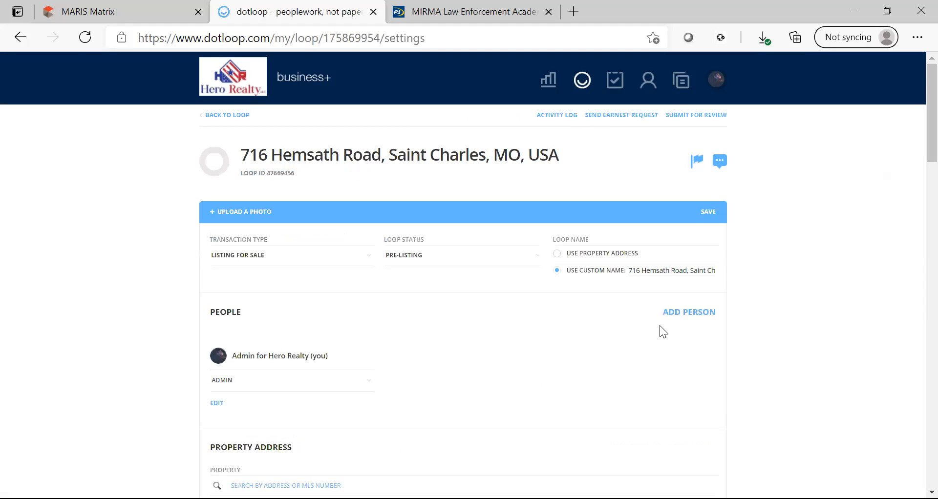
left_click(681, 316)
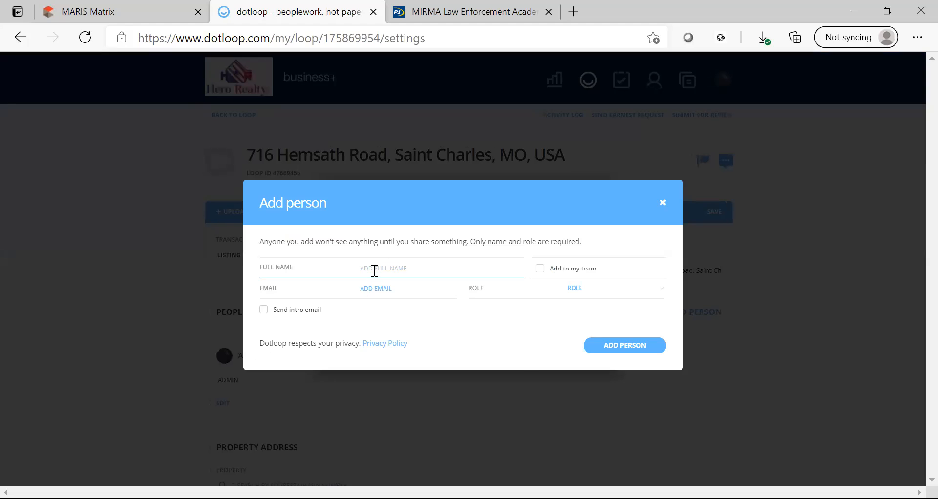
key("Tab")
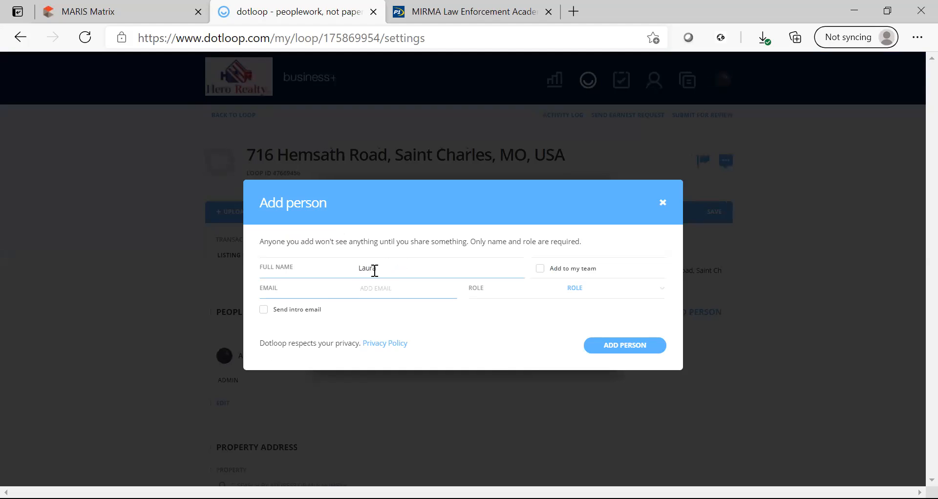
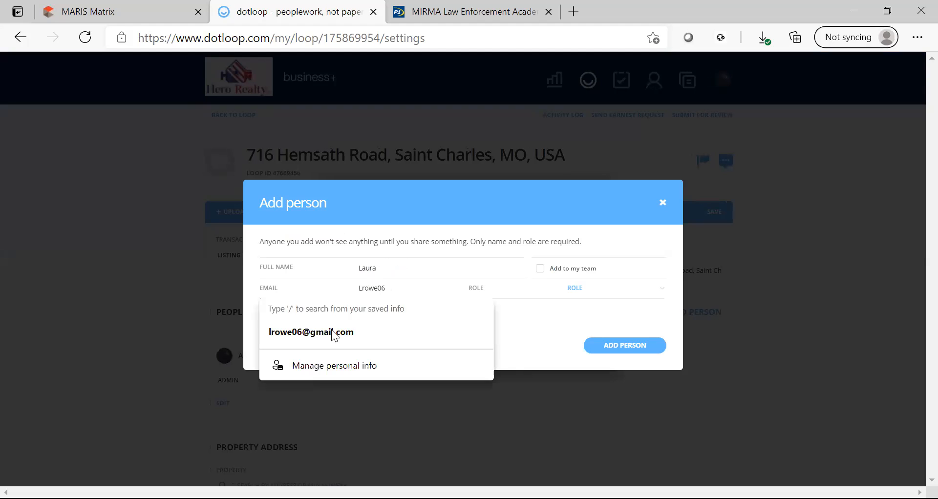
left_click(332, 332)
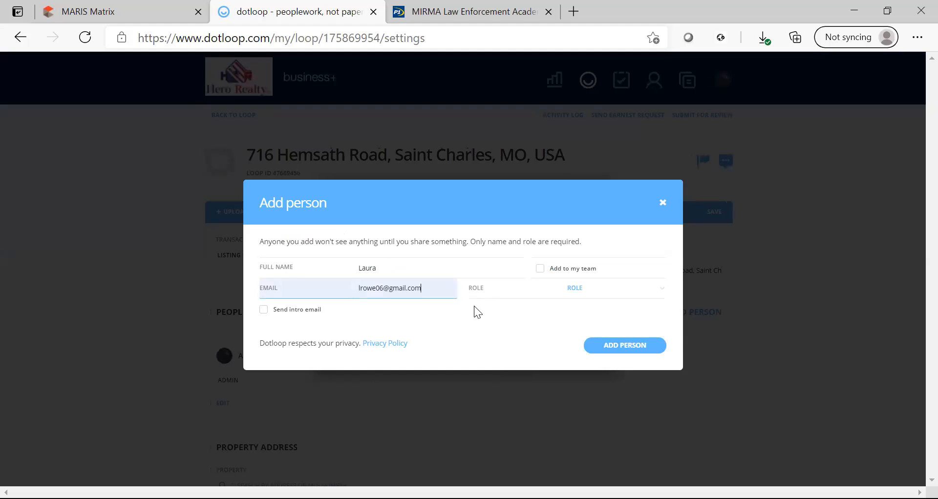
Give the person the SELLER role, complete their last name, and add them to the loop.
left_click(657, 299)
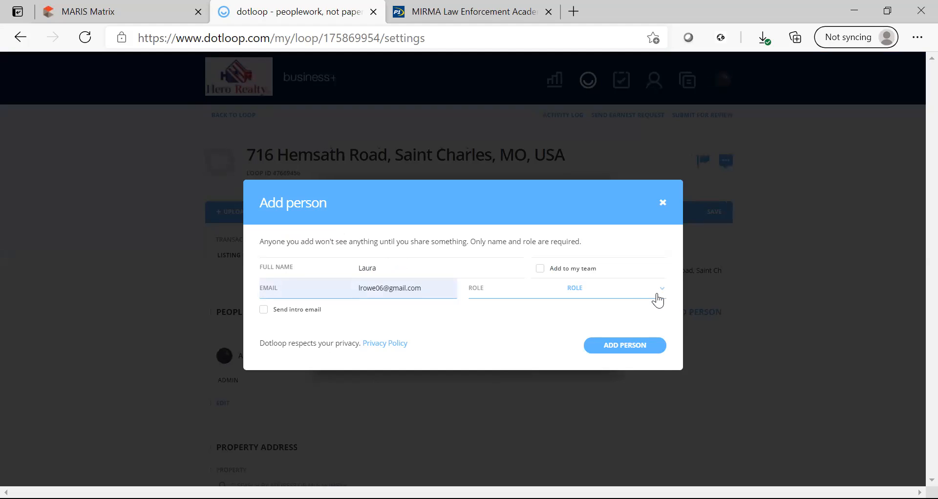
left_click(623, 295)
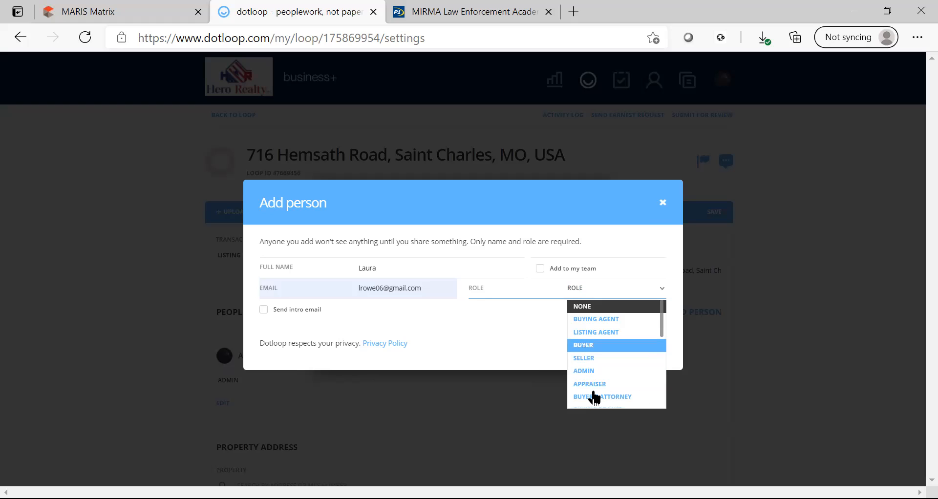
left_click(601, 358)
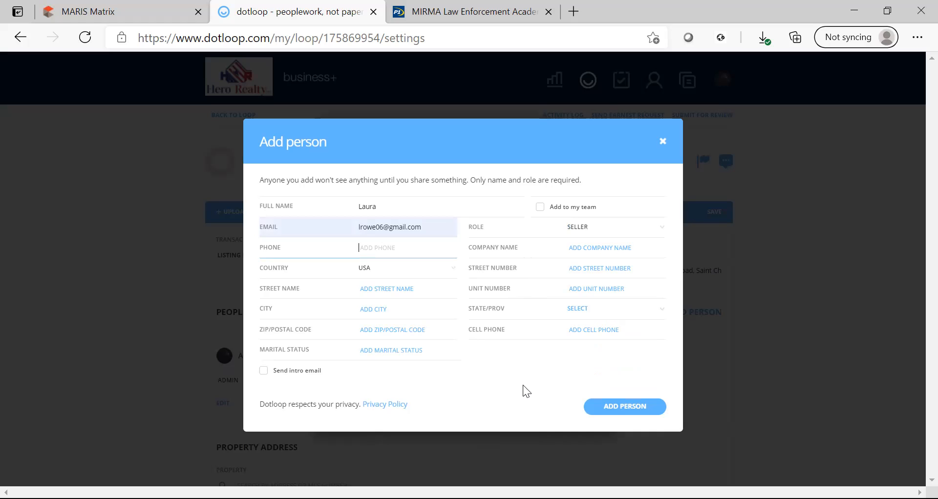
left_click(626, 408)
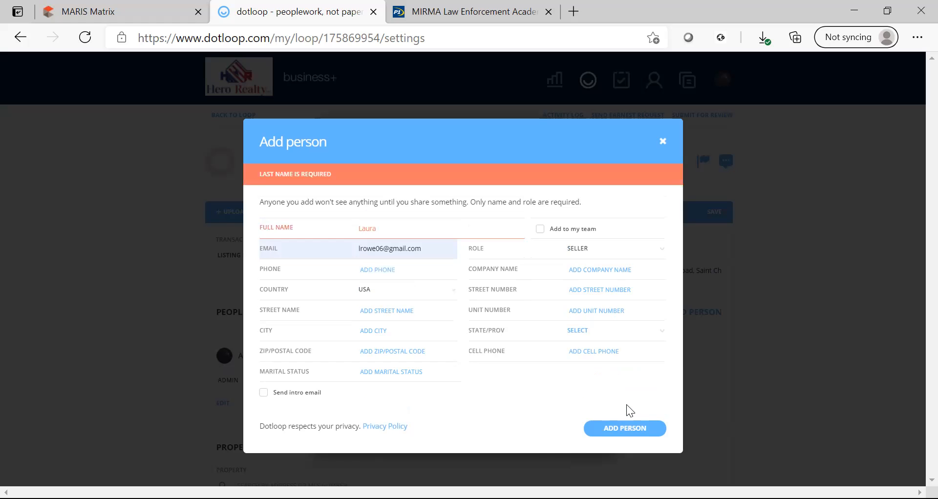
left_click(447, 222)
left_click(614, 430)
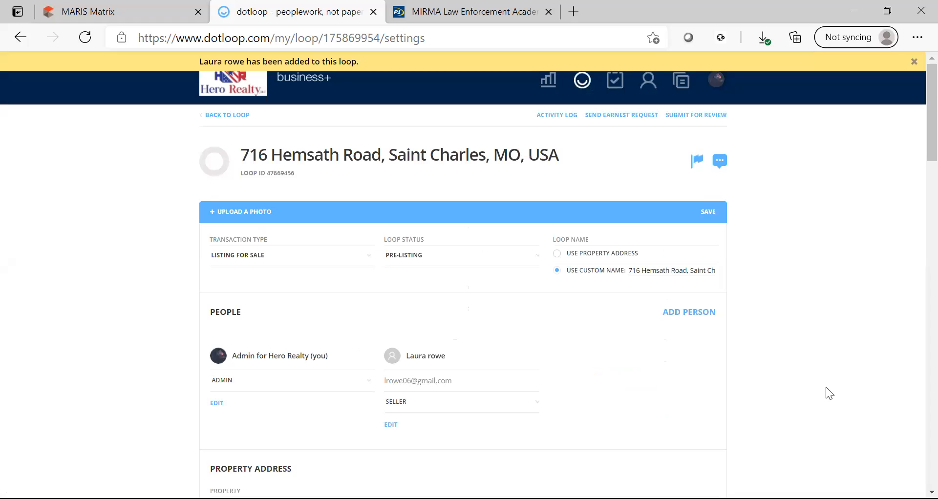
Save the loop settings and go back to the loop's documents page.
scroll(914, 163, "down", 1)
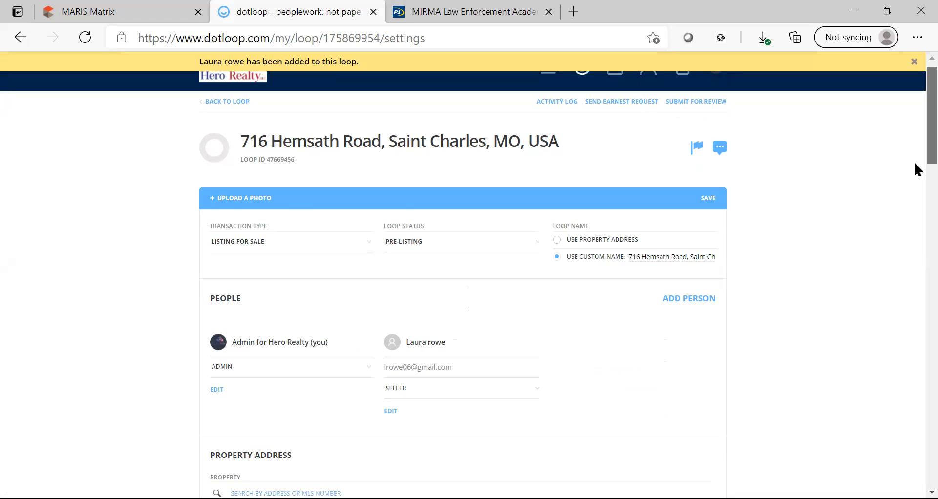
scroll(914, 169, "down", 3)
scroll(915, 175, "down", 1)
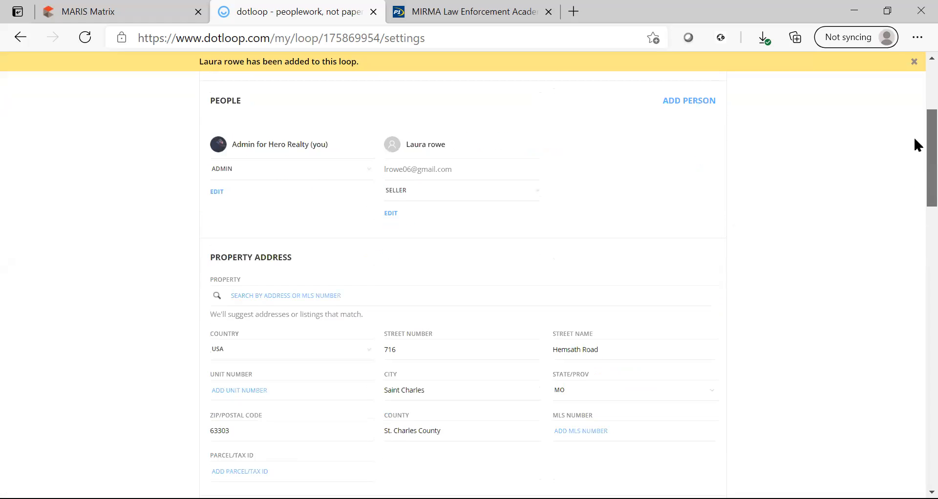
scroll(913, 146, "up", 3)
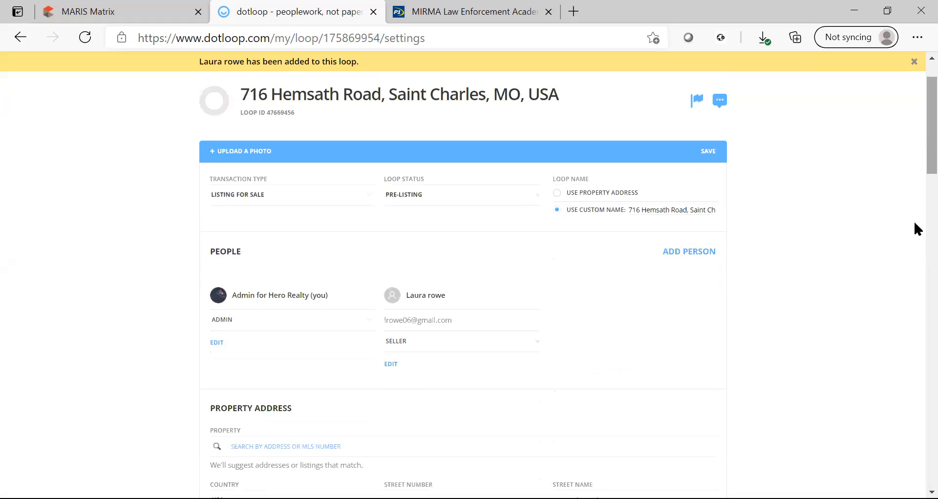
left_click(720, 153)
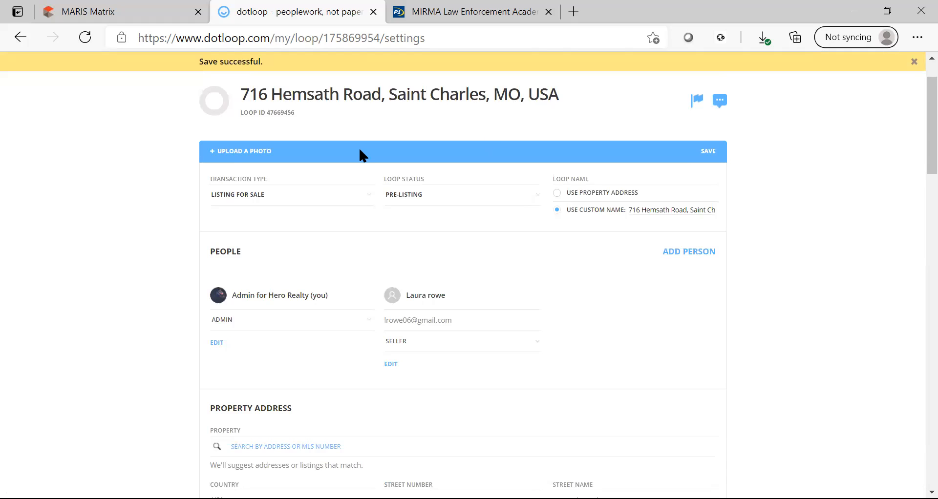
scroll(241, 118, "up", 1)
left_click(241, 118)
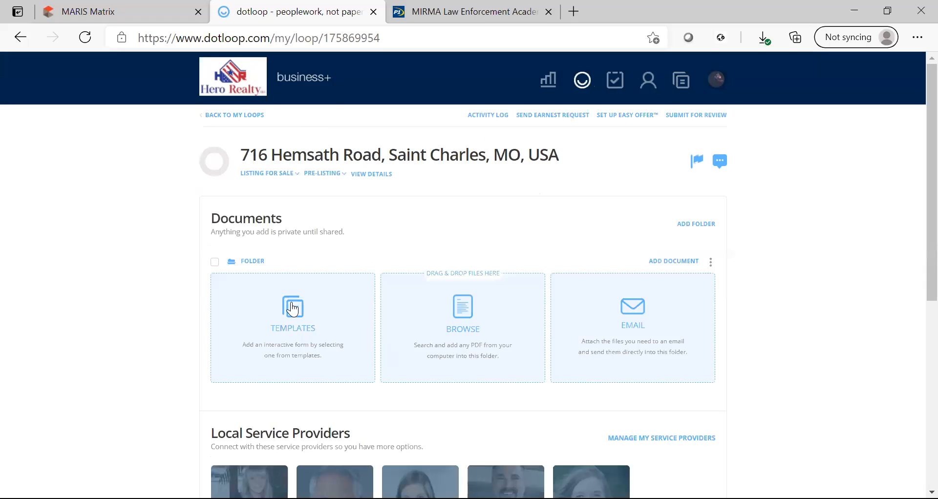
Browse the Listing Documents templates and tick the Listing Agreement.
left_click(349, 310)
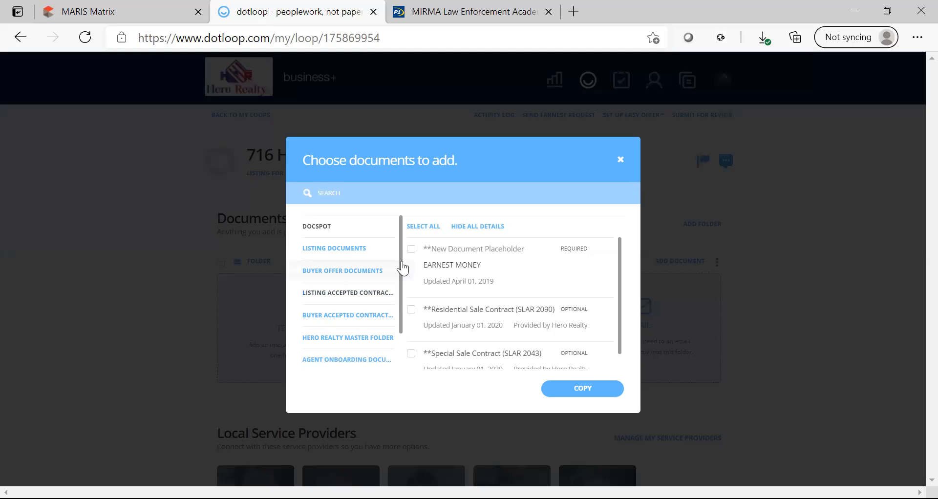
scroll(401, 332, "down", 2)
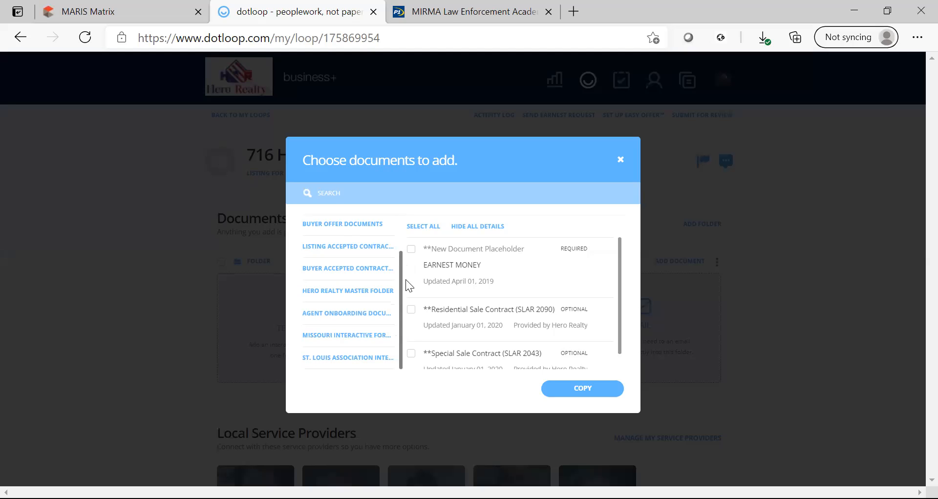
scroll(406, 279, "up", 2)
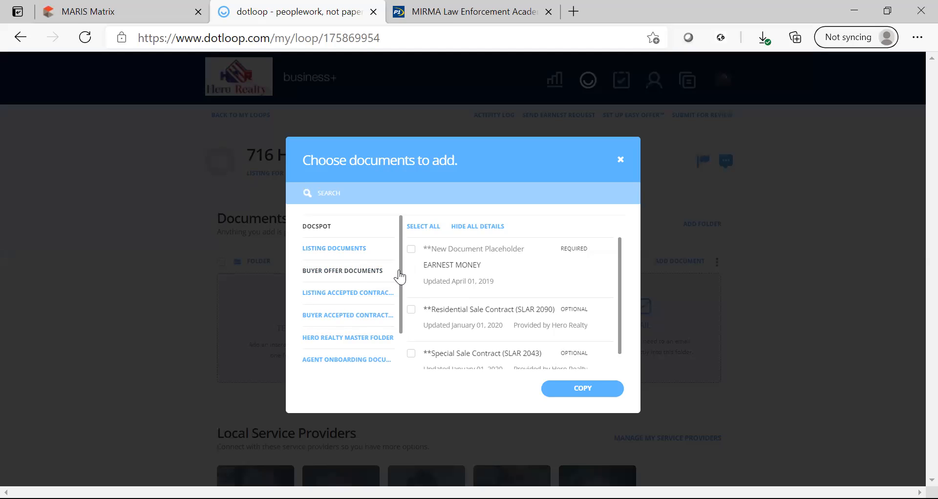
scroll(406, 342, "down", 2)
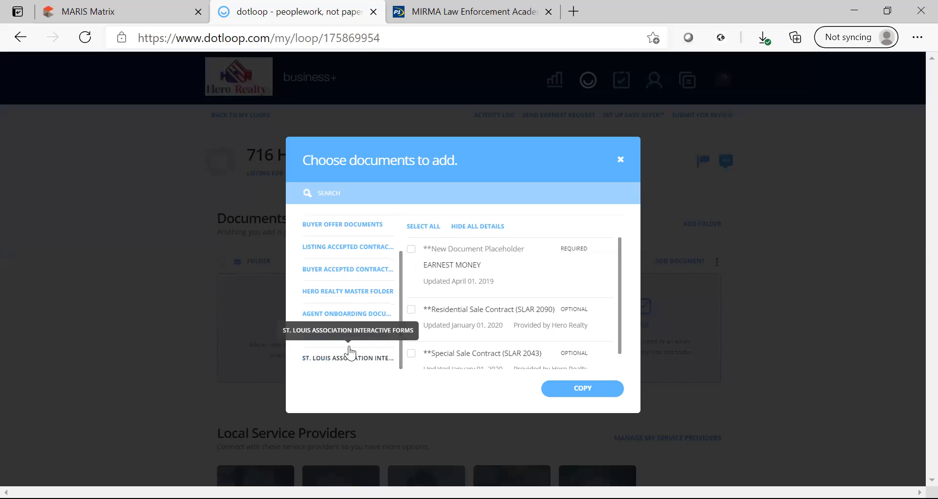
scroll(405, 276, "up", 3)
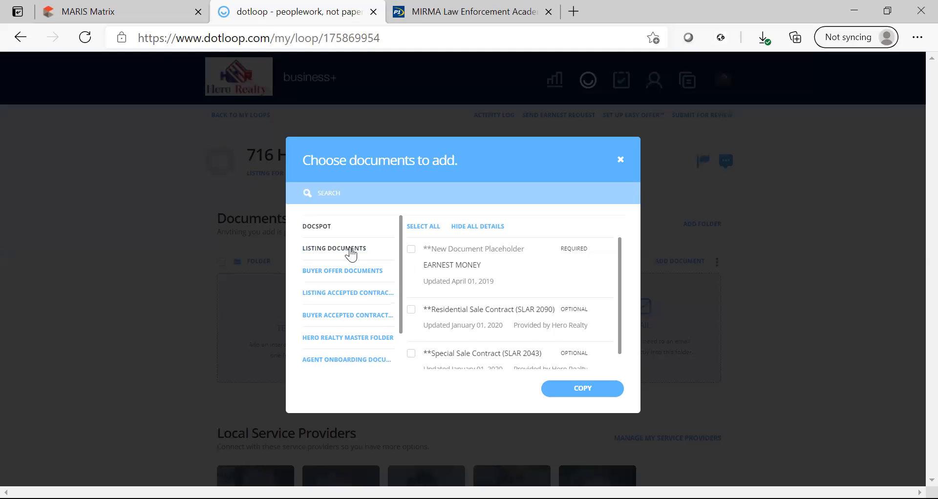
left_click(350, 252)
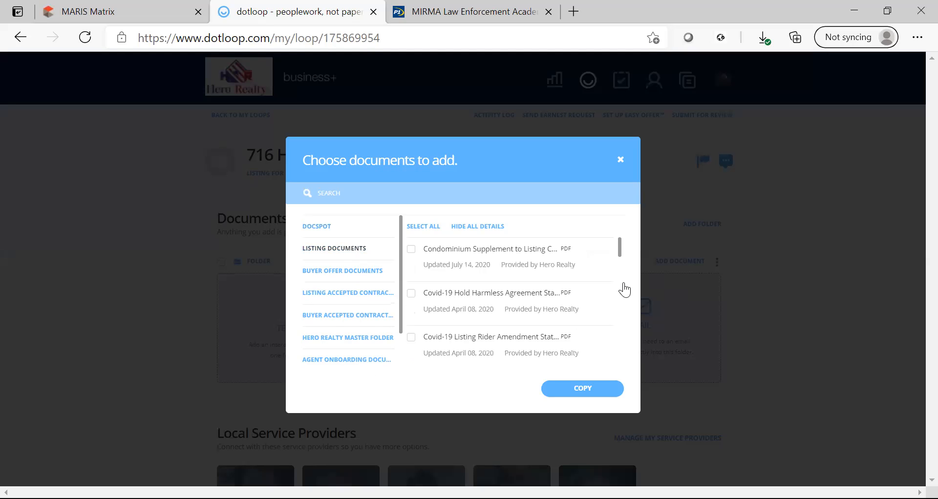
scroll(621, 337, "down", 5)
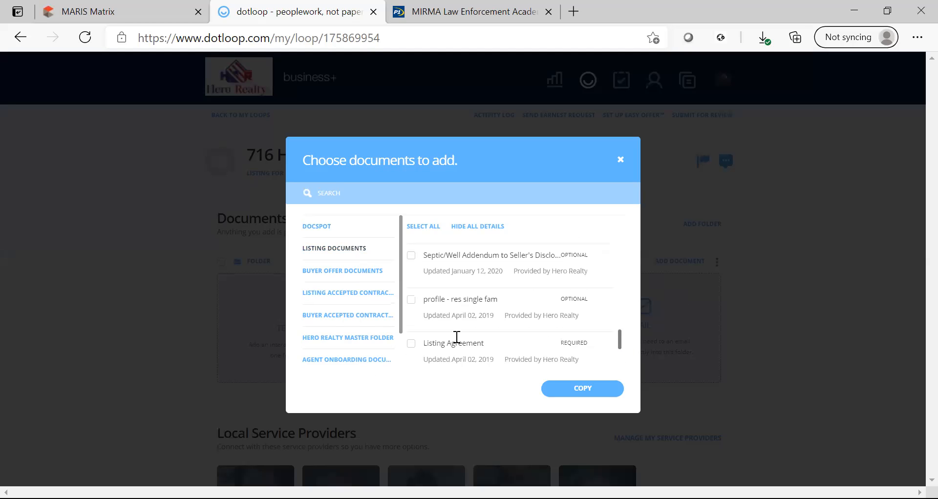
scroll(416, 310, "down", 1)
left_click(412, 297)
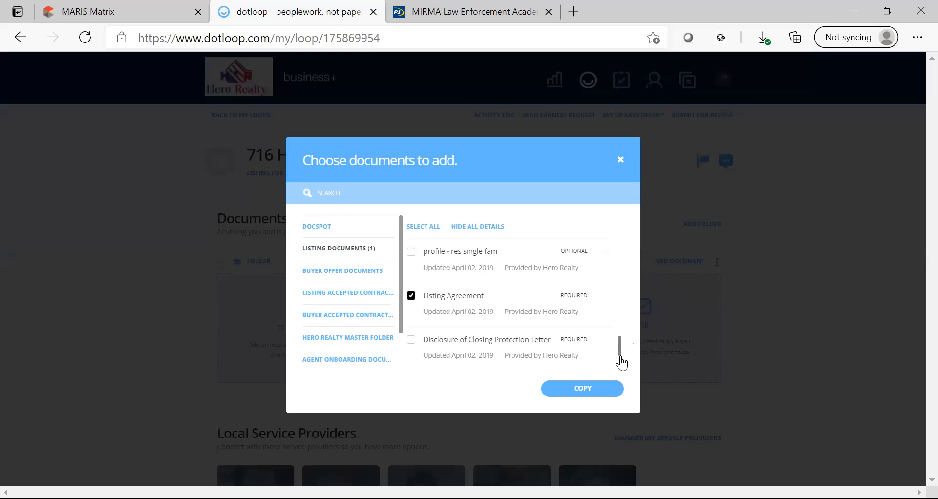
Tick Showing Instructions, Internet Marketing, Closing Protection Letter, Septic/Well Addendum and SLAR 2091.
scroll(621, 363, "down", 2)
left_click(411, 338)
left_click(412, 293)
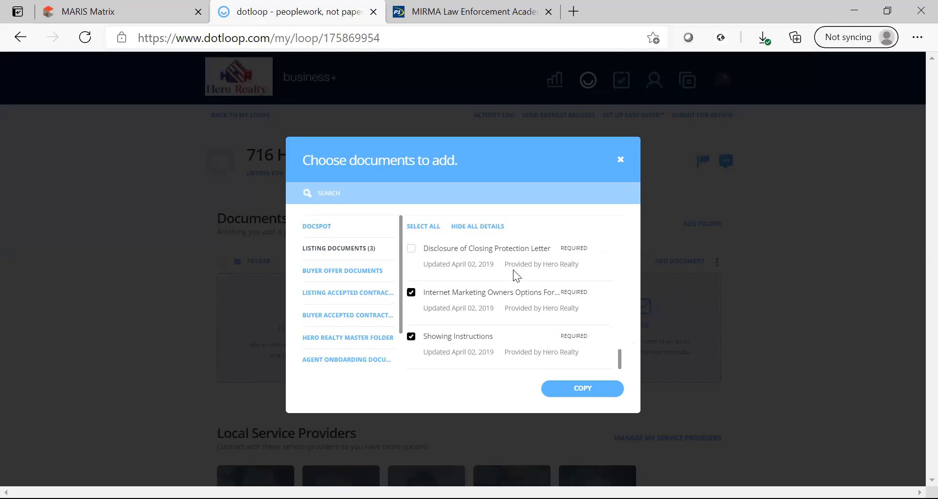
left_click(412, 251)
scroll(627, 332, "up", 3)
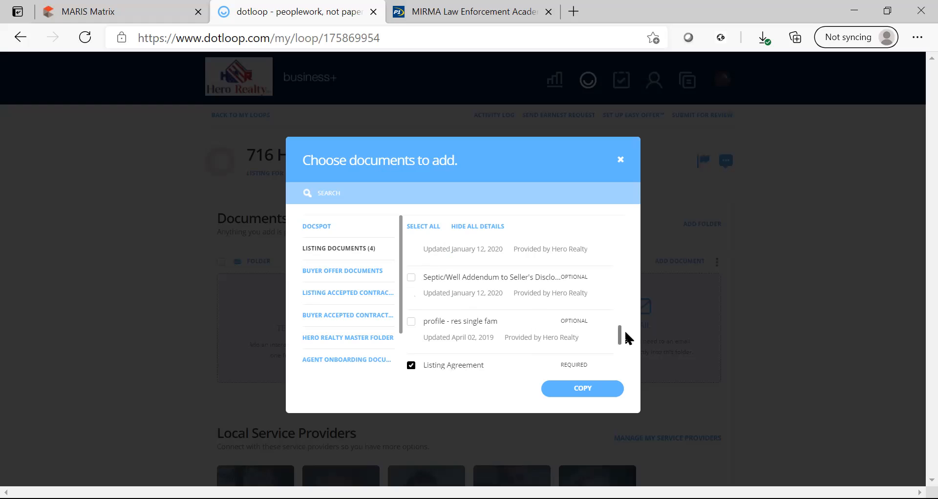
scroll(437, 354, "up", 1)
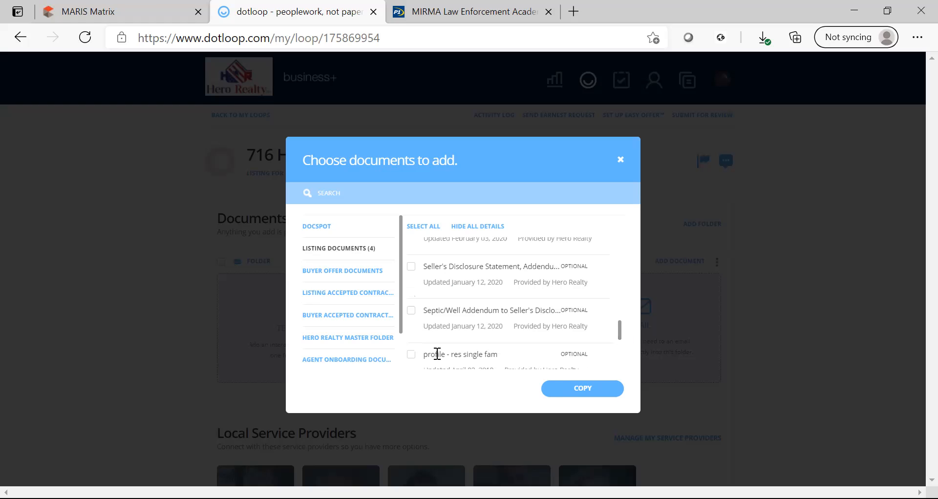
left_click(411, 311)
scroll(618, 329, "up", 1)
left_click(415, 263)
Search 'lead', tick the Lead Based Paint disclosure, and copy all seven documents into the loop.
scroll(619, 323, "up", 5)
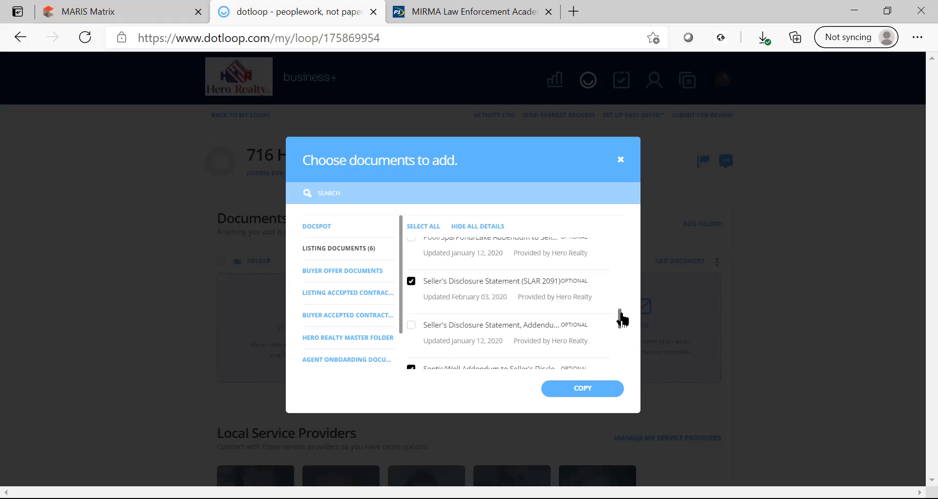
scroll(635, 285, "up", 3)
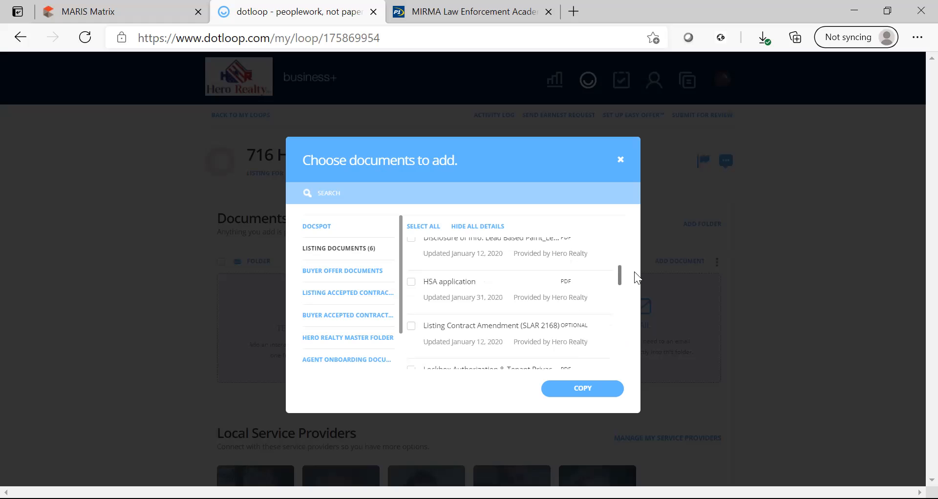
scroll(635, 283, "down", 2)
scroll(635, 255, "up", 5)
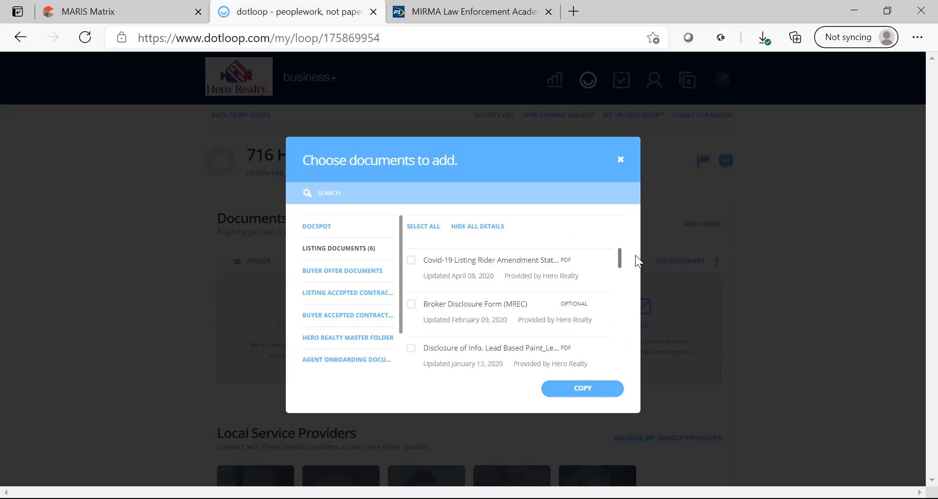
scroll(633, 247, "up", 1)
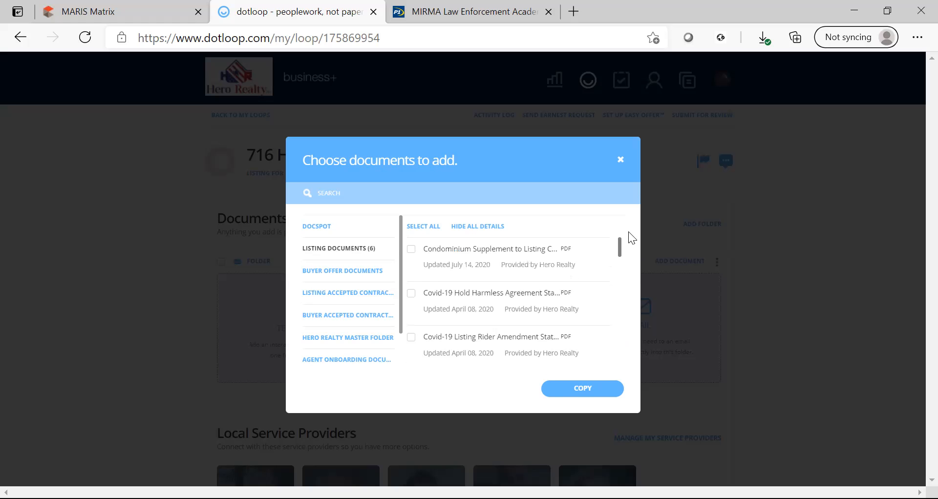
left_click(523, 193)
type("lead")
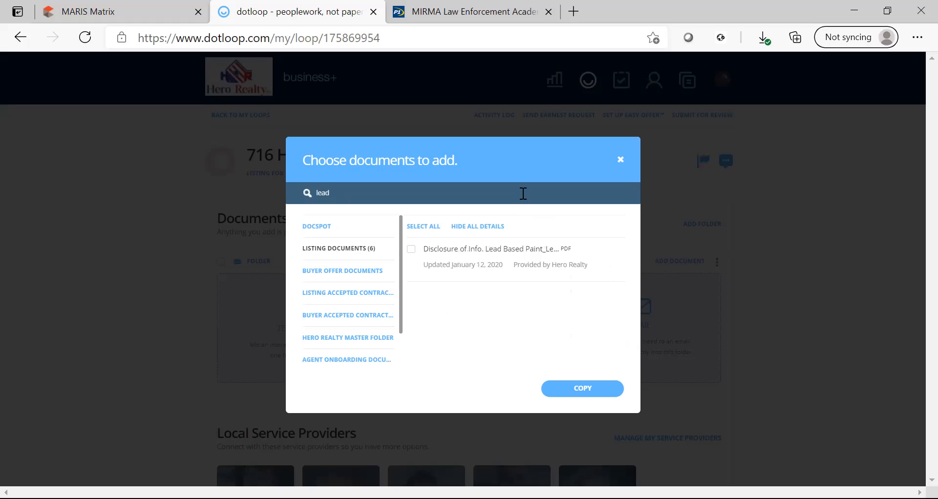
left_click(411, 250)
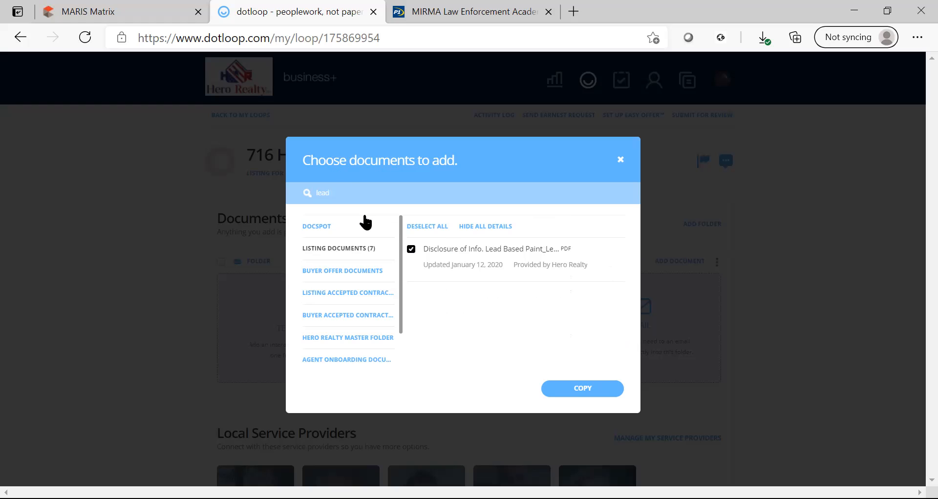
left_click(574, 392)
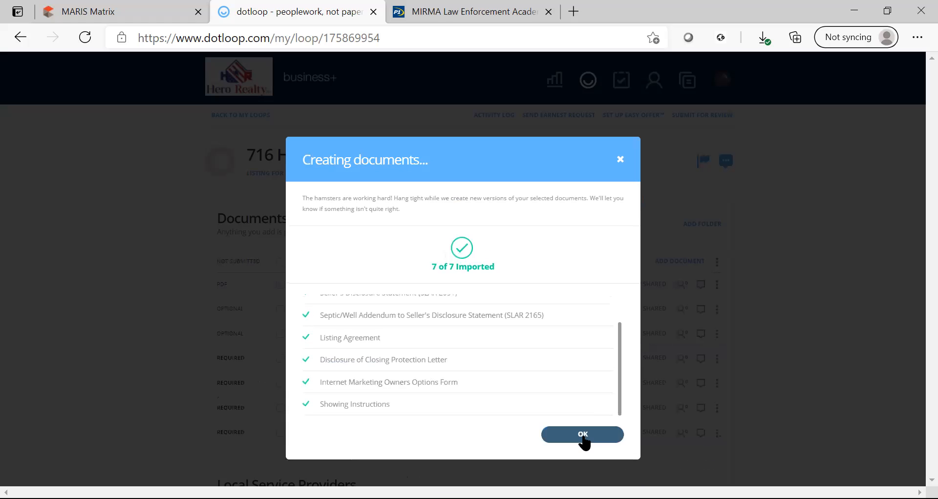
Dismiss the import summary, move the Listing Agreement to the top, and select all seven documents.
left_click(582, 435)
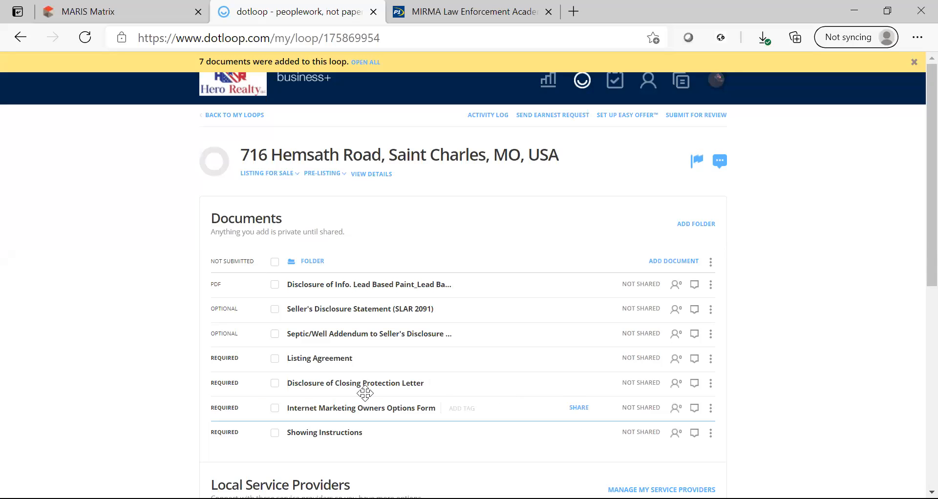
mouse_move(339, 367)
left_mouse_down()
mouse_move(346, 272)
mouse_move(356, 307)
mouse_move(371, 308)
mouse_move(374, 337)
mouse_move(375, 314)
mouse_move(379, 422)
mouse_move(393, 291)
mouse_move(398, 305)
left_mouse_up()
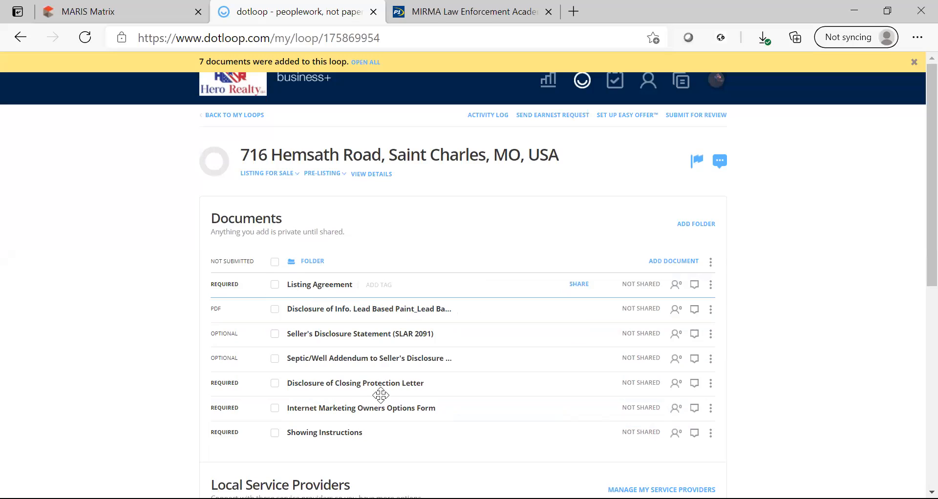
left_click(275, 262)
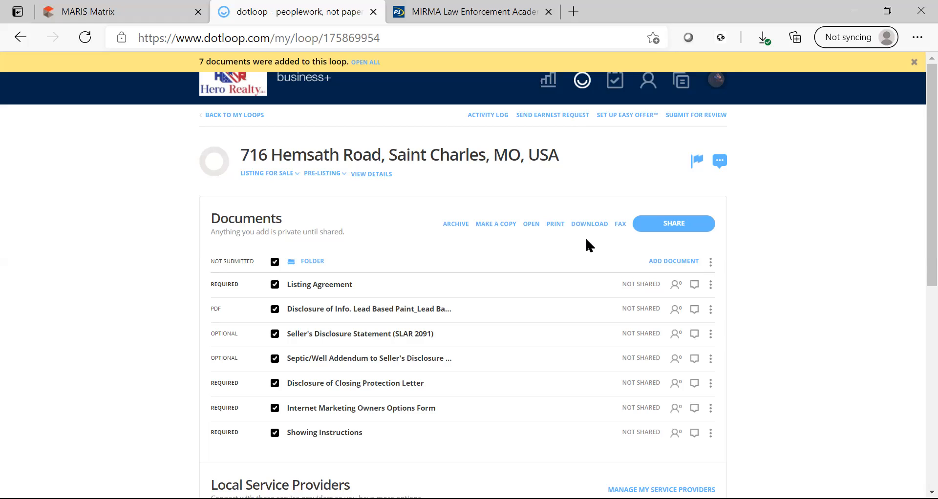
Open all selected documents and autofill them with Hero Realty as Listing Agent 1.
left_click(538, 228)
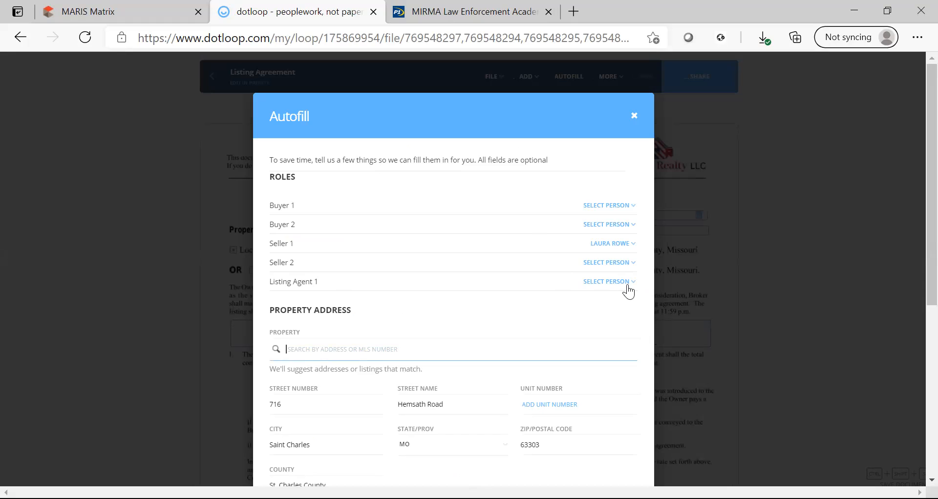
left_click(609, 289)
left_click(608, 307)
scroll(917, 362, "down", 5)
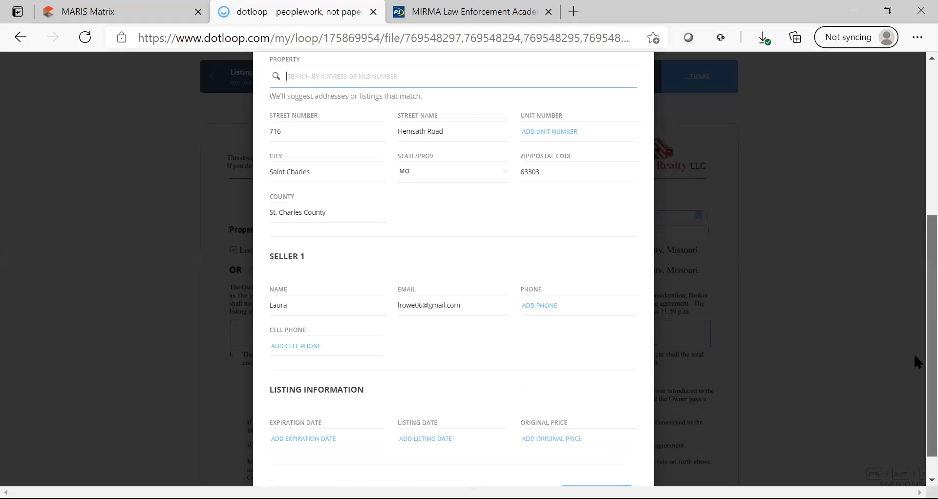
scroll(917, 361, "down", 1)
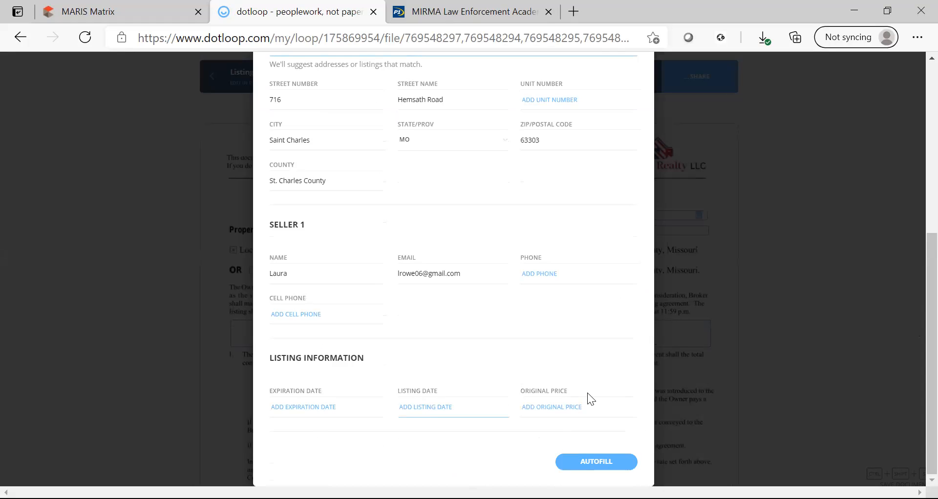
left_click(623, 465)
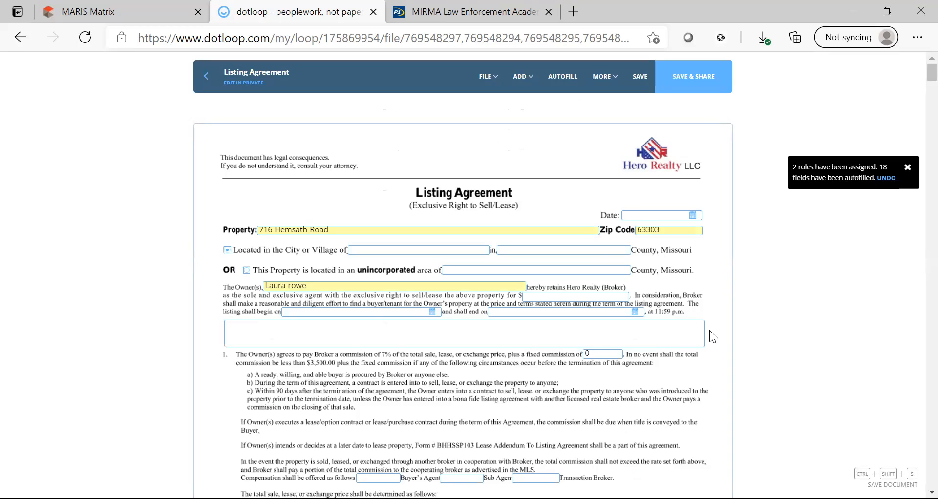
Date the agreement 05/26/2021, tick the unincorporated box, and enter St. Charles as the area.
left_click(633, 217)
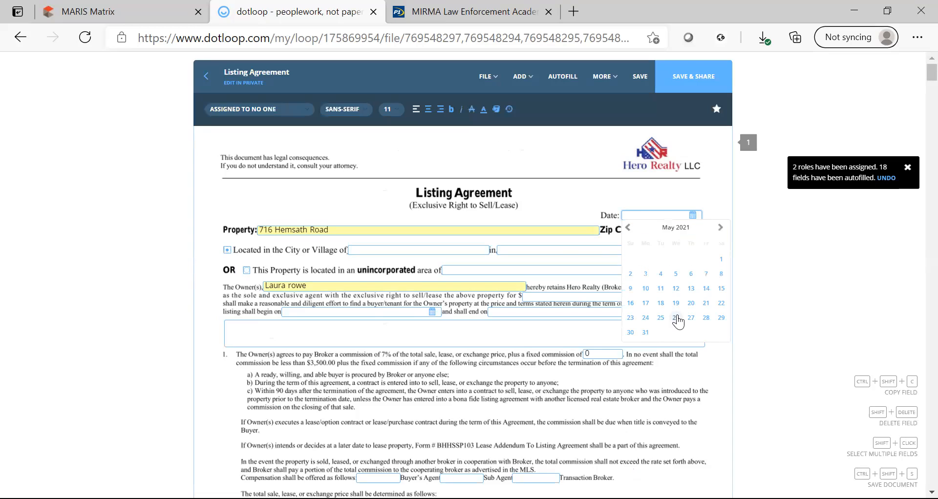
left_click(675, 317)
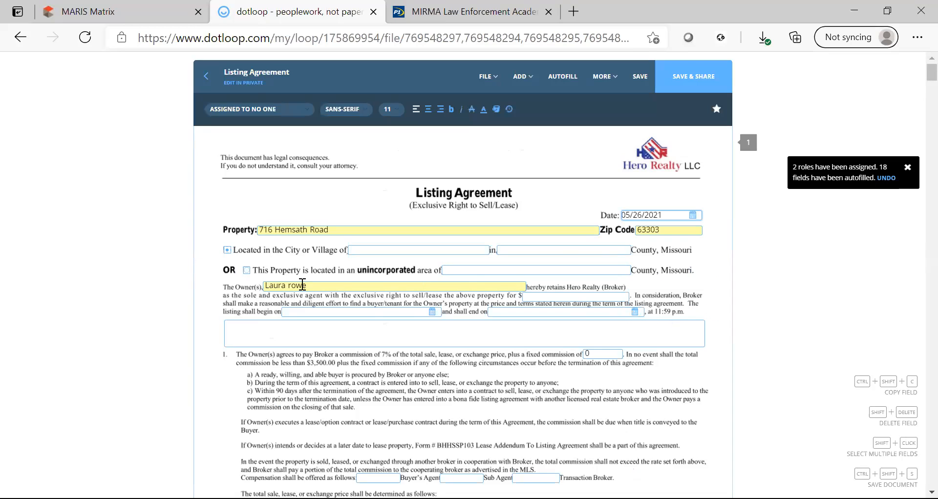
left_click(245, 272)
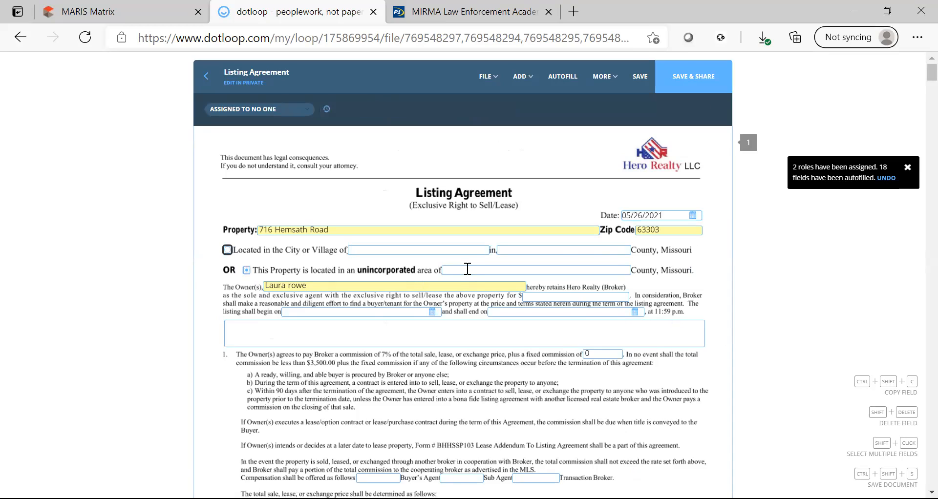
left_click(468, 269)
type("Unincorporated")
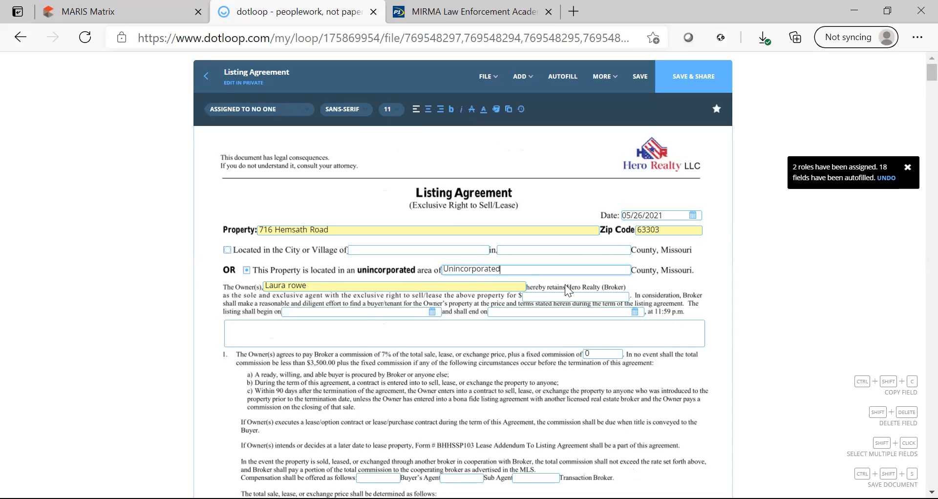
left_click_drag(499, 270, 443, 269)
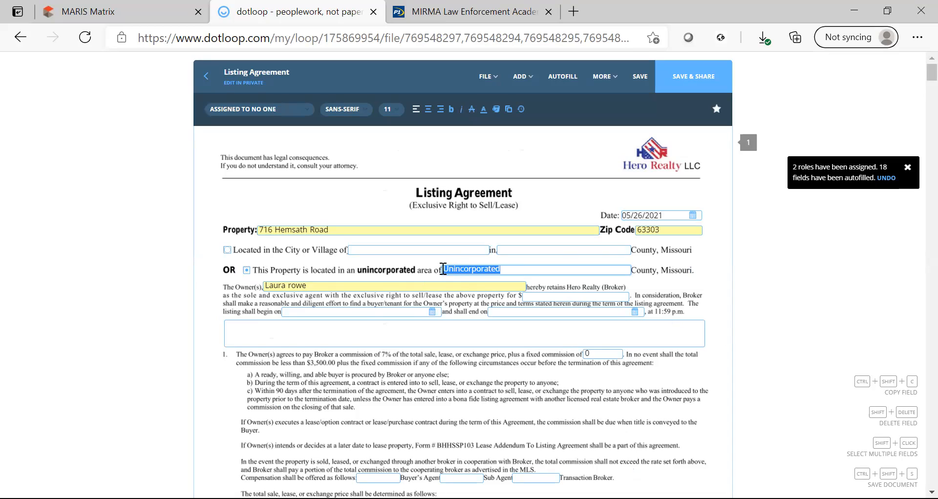
type("St. Charels")
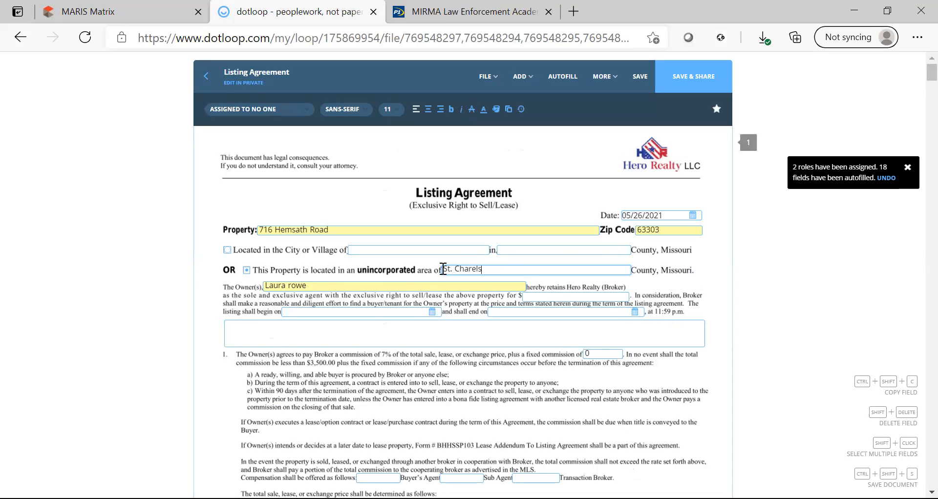
key("BackSpace")
key("BackSpace")
key("BackSpace")
type("les")
scroll(513, 398, "down", 1)
scroll(493, 381, "down", 1)
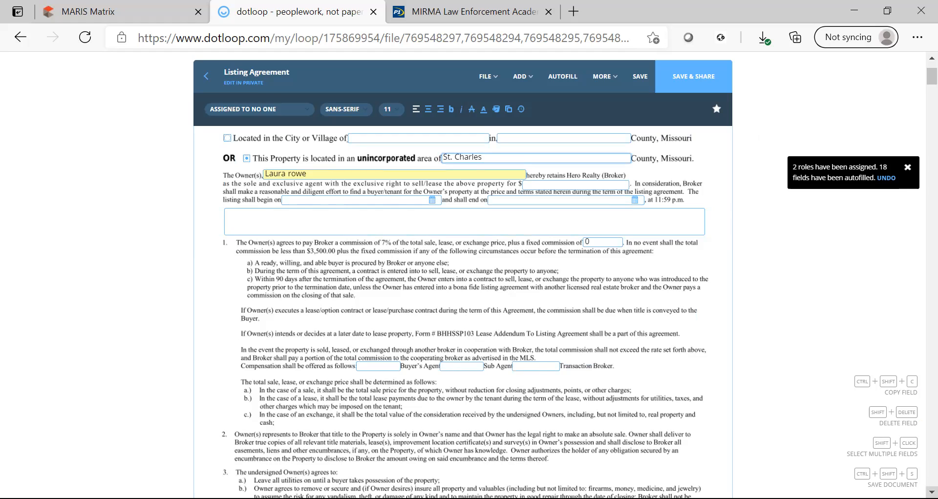
Scroll to the signature section and check the listing agent and seller signature fields.
scroll(463, 313, "down", 6)
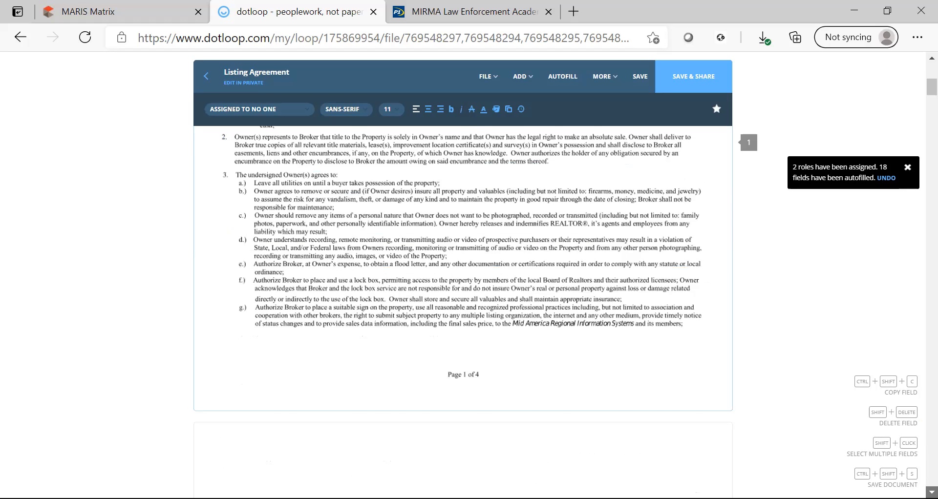
scroll(463, 312, "down", 6)
scroll(463, 313, "down", 5)
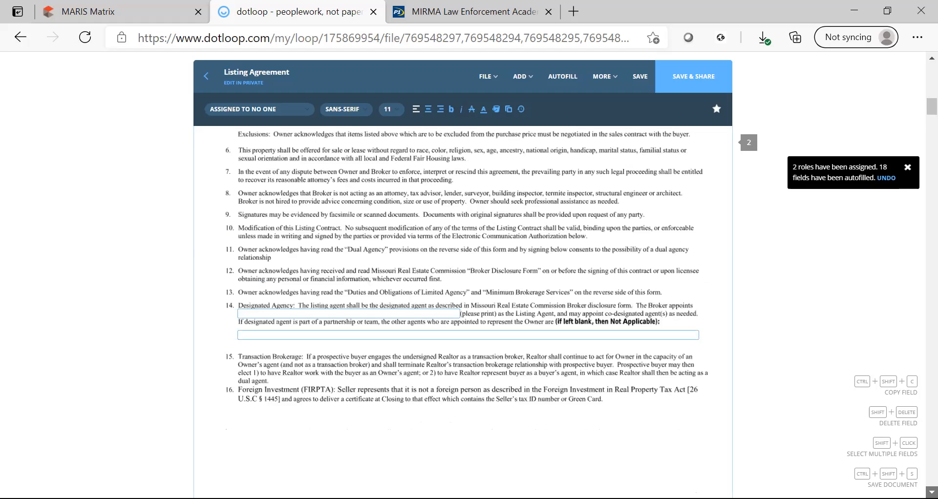
scroll(463, 312, "down", 6)
scroll(463, 312, "down", 4)
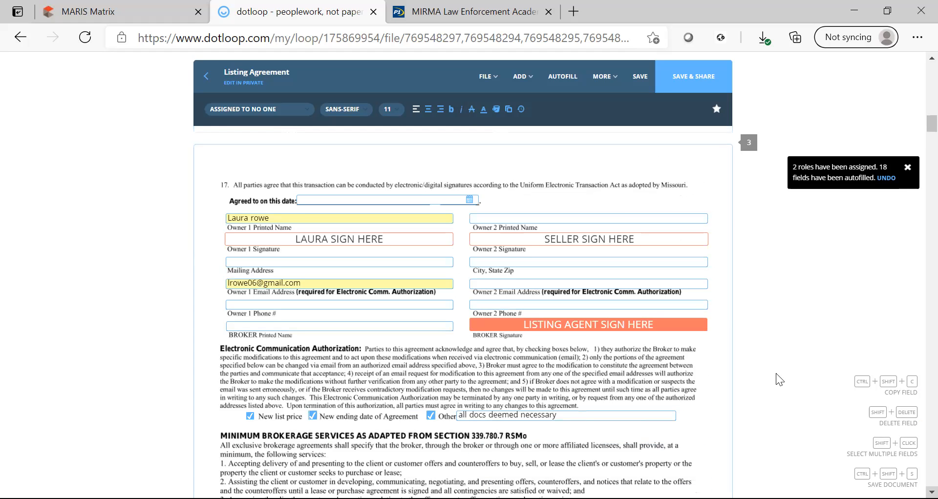
left_click(595, 326)
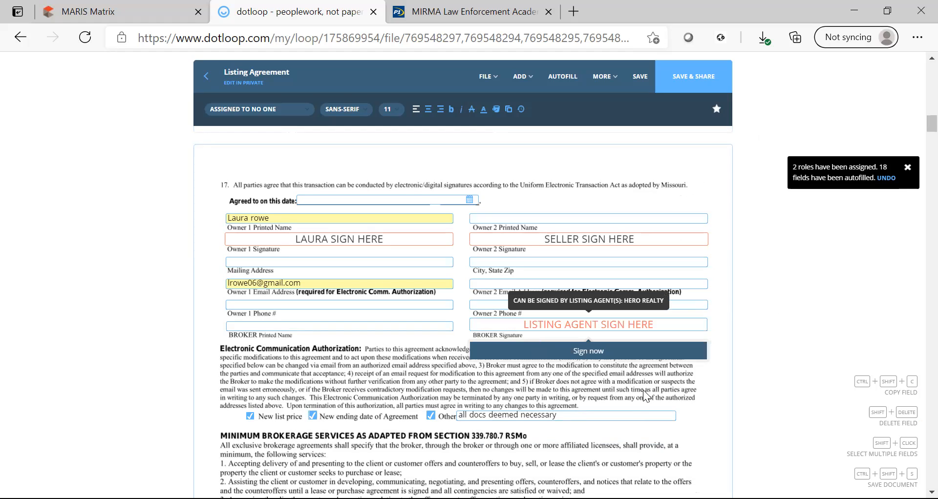
left_click(399, 427)
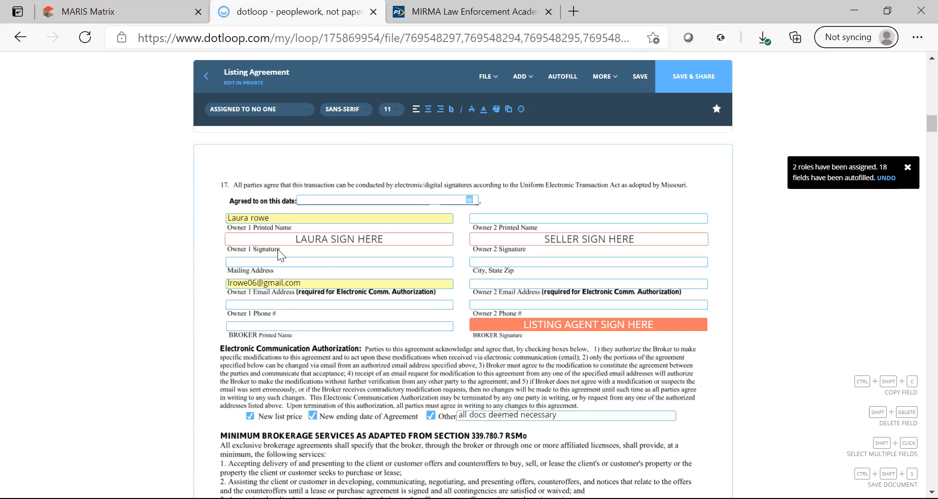
left_click(328, 240)
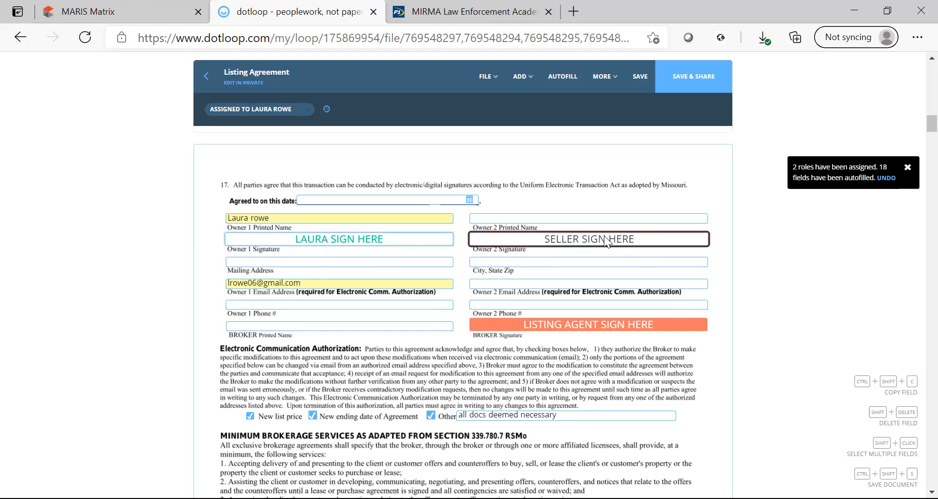
Assign the Owner 2 SELLER SIGN HERE field to the seller by name.
left_click(662, 252)
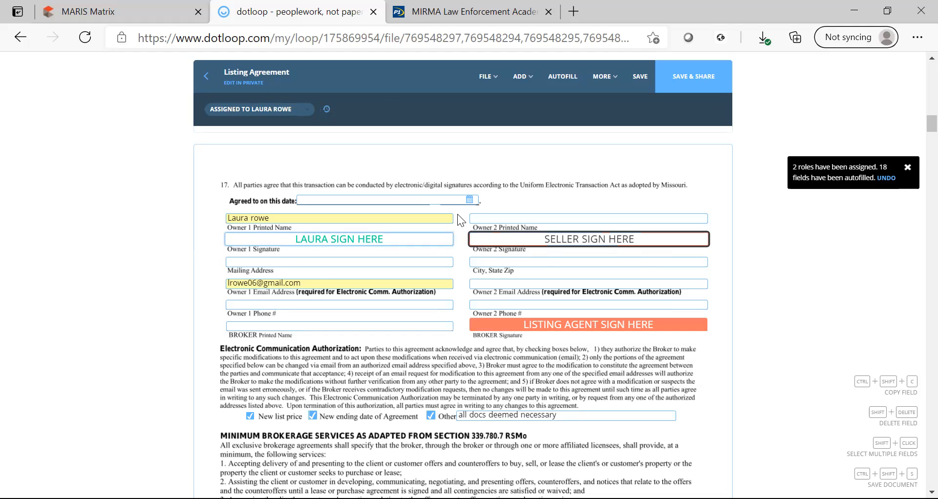
left_click(307, 110)
left_click(258, 132)
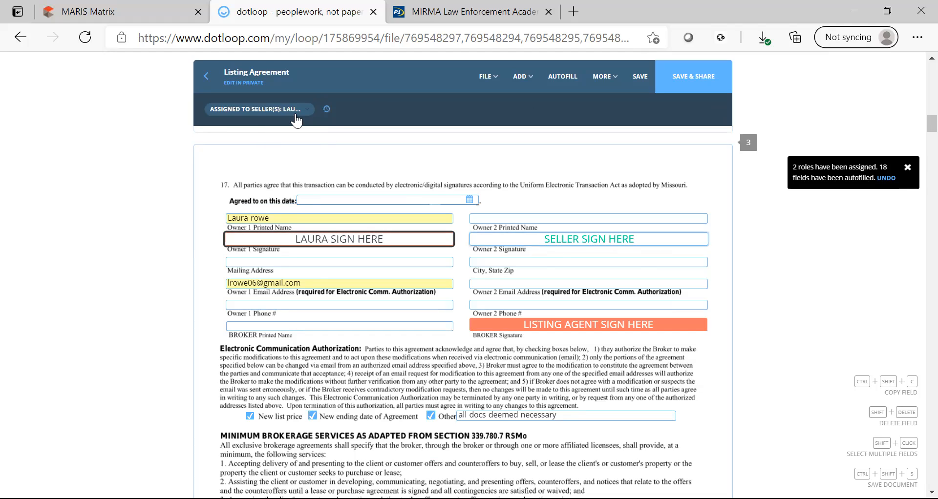
left_click(296, 111)
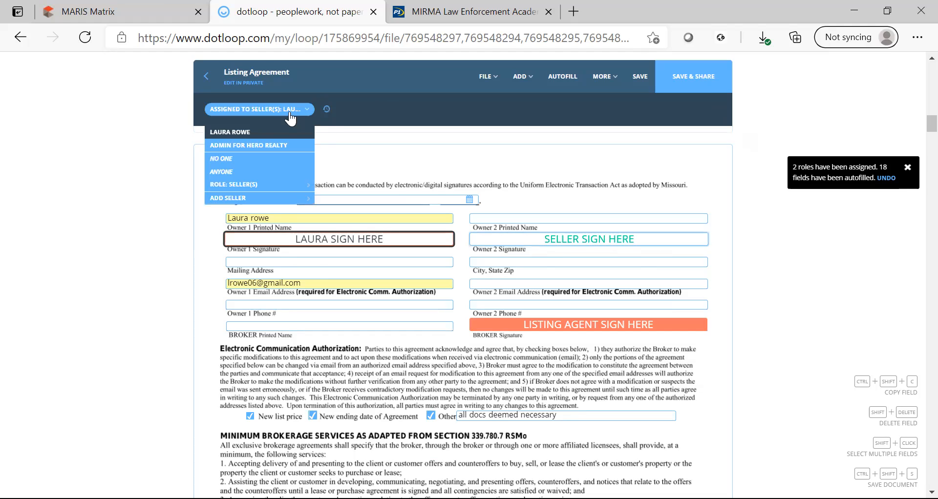
left_click(250, 133)
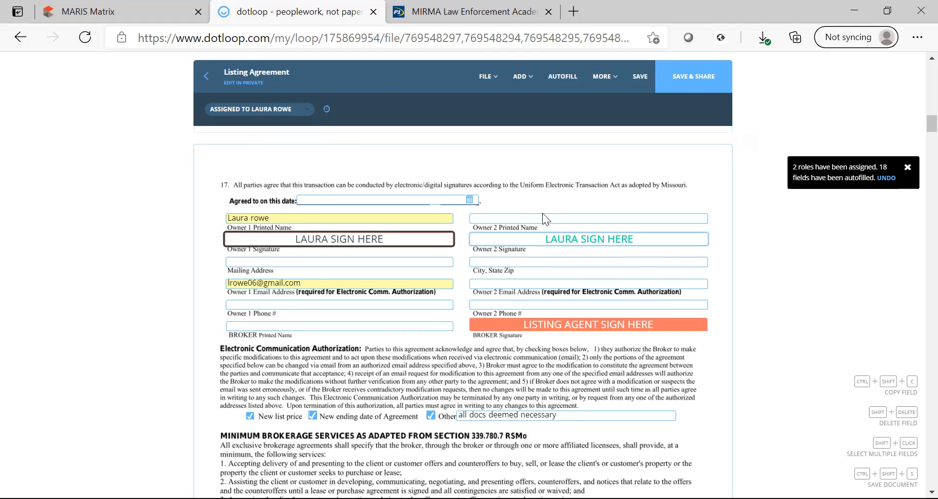
left_click(303, 113)
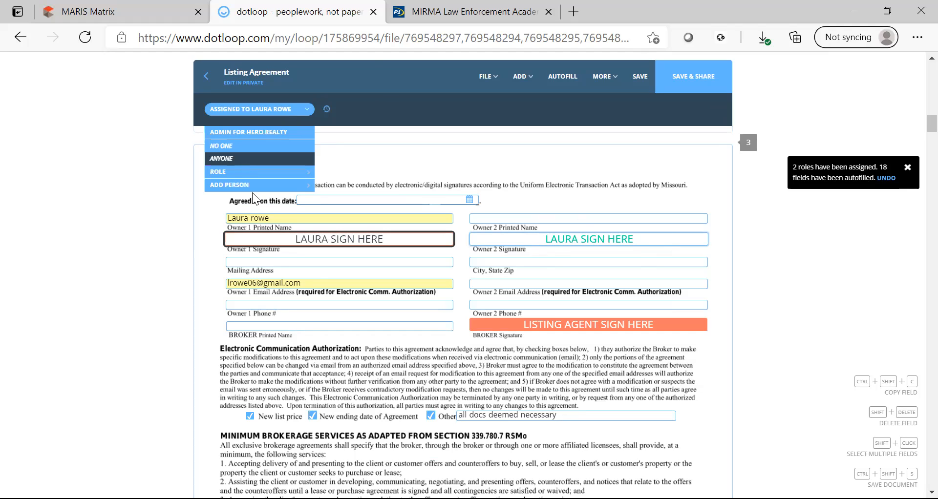
left_click(252, 192)
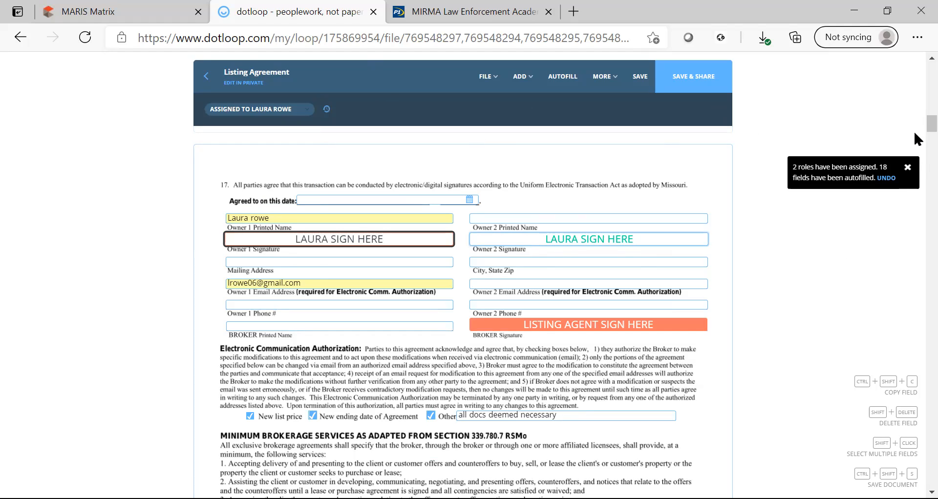
scroll(918, 190, "down", 10)
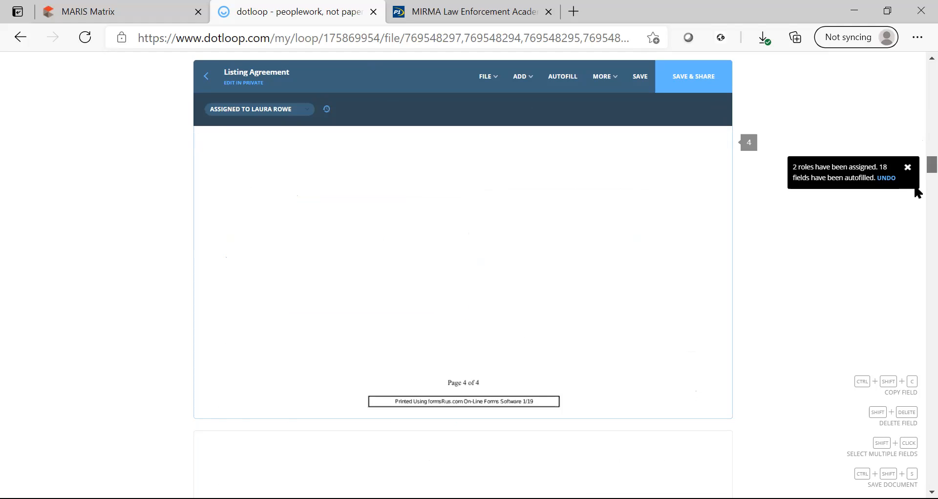
scroll(917, 191, "down", 5)
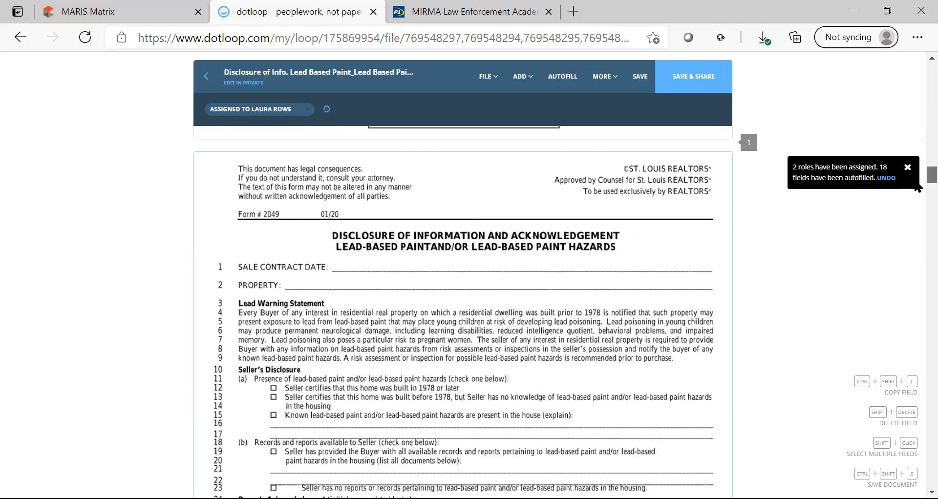
scroll(916, 188, "down", 2)
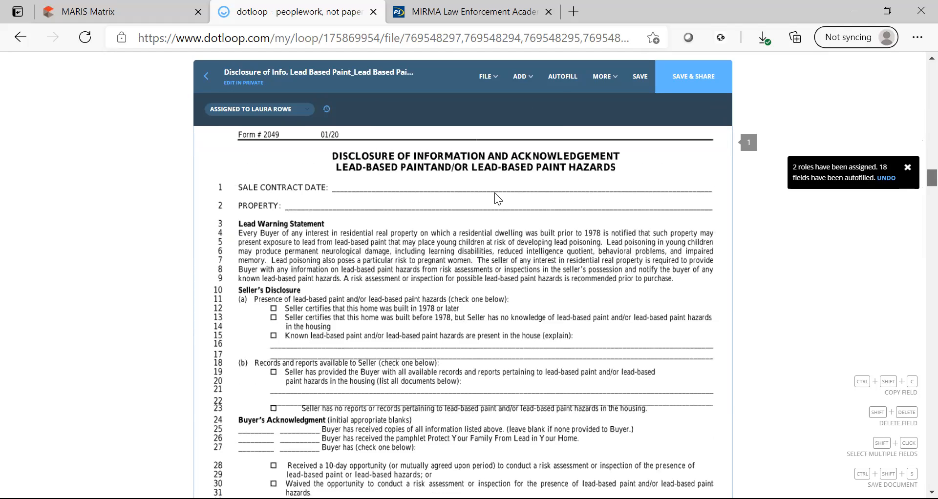
left_click(528, 78)
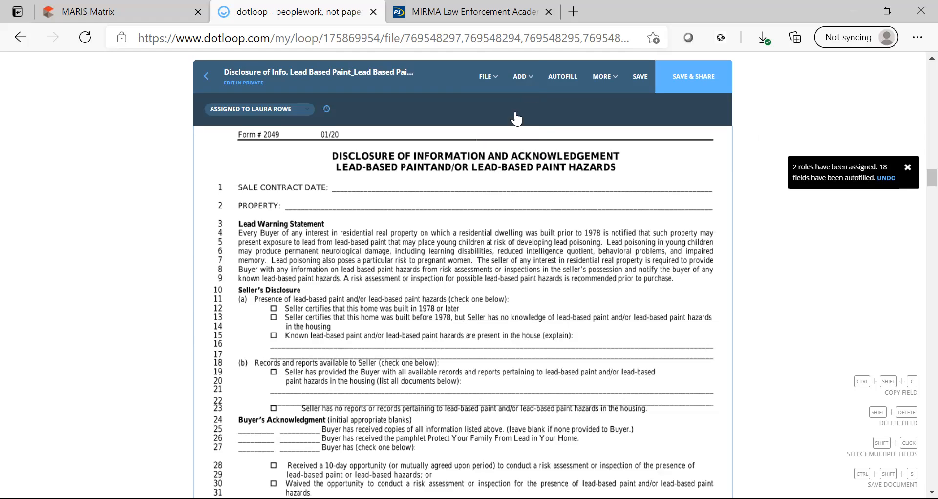
left_click(527, 87)
left_click(505, 152)
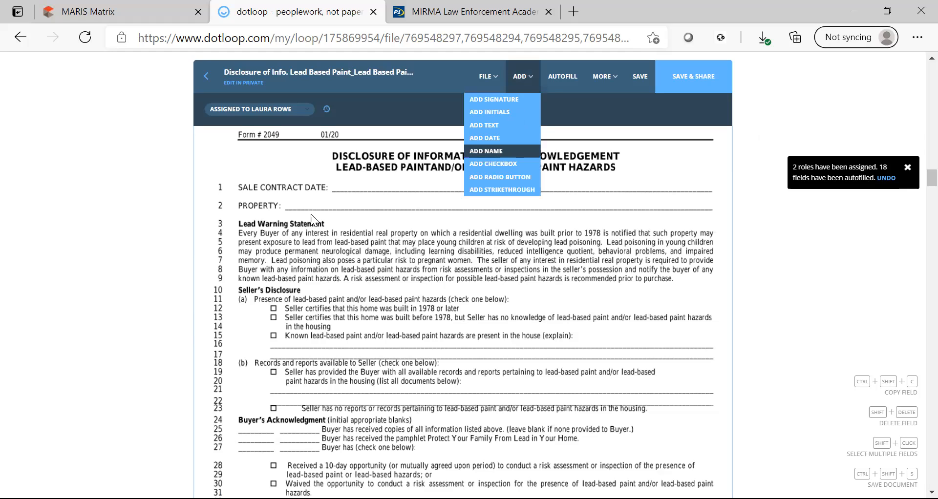
left_click(317, 203)
left_click_drag(338, 202, 470, 198)
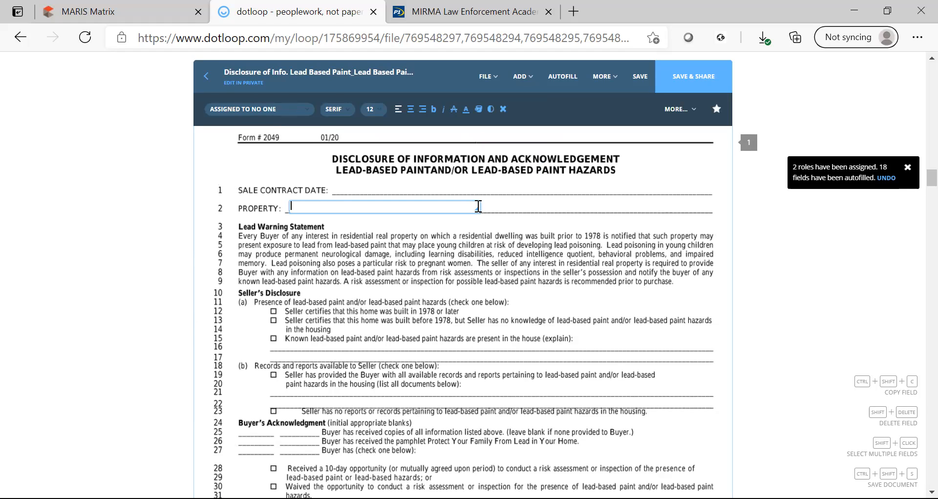
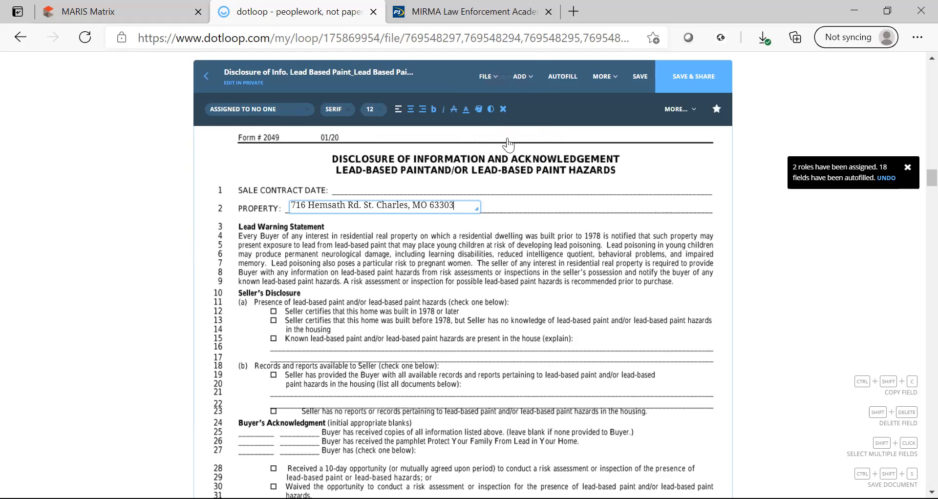
Add a date field on the Sale Contract Date line set to 05/26/2021.
left_click(522, 81)
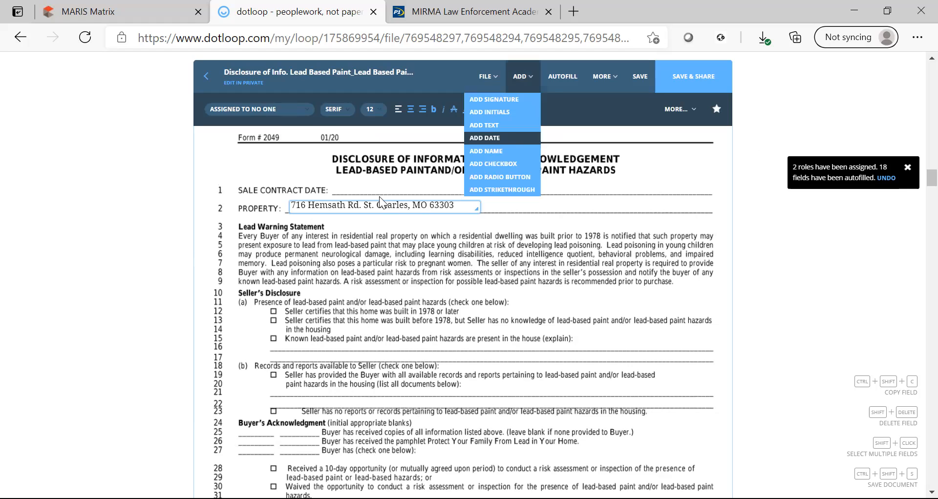
left_click(381, 200)
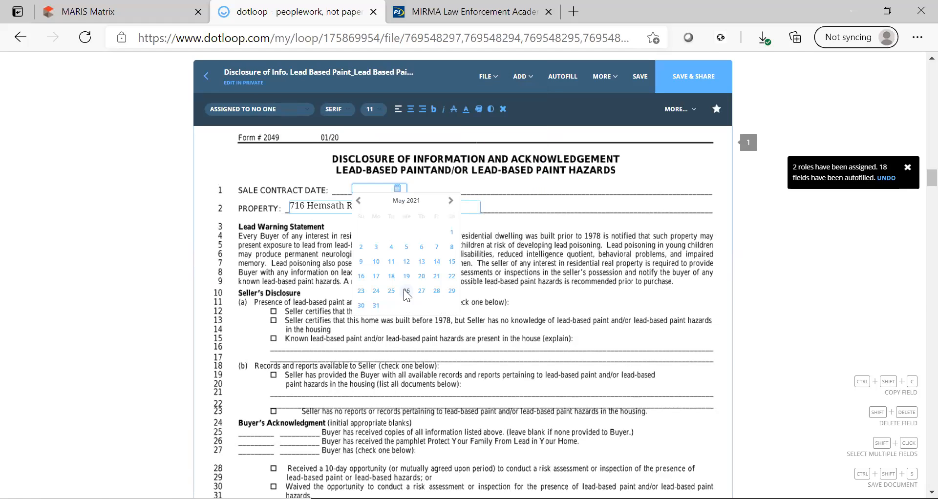
left_click(406, 292)
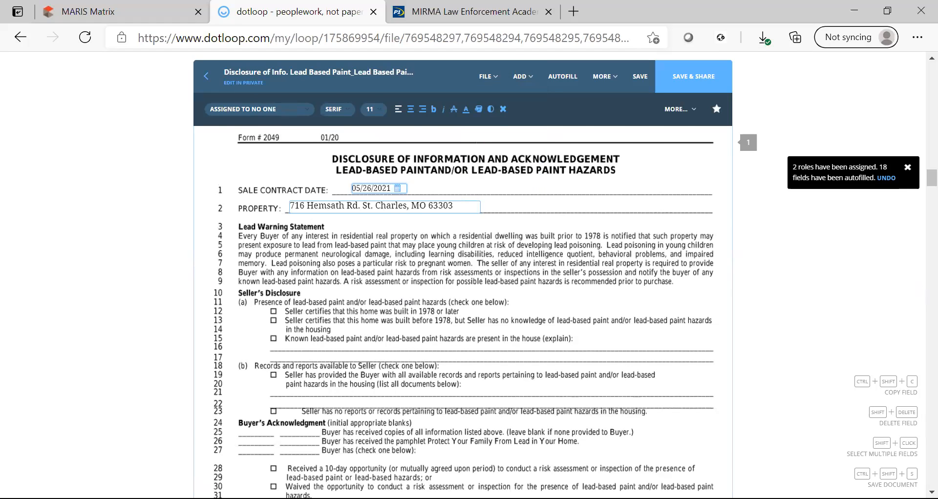
scroll(463, 312, "down", 2)
scroll(413, 359, "down", 3)
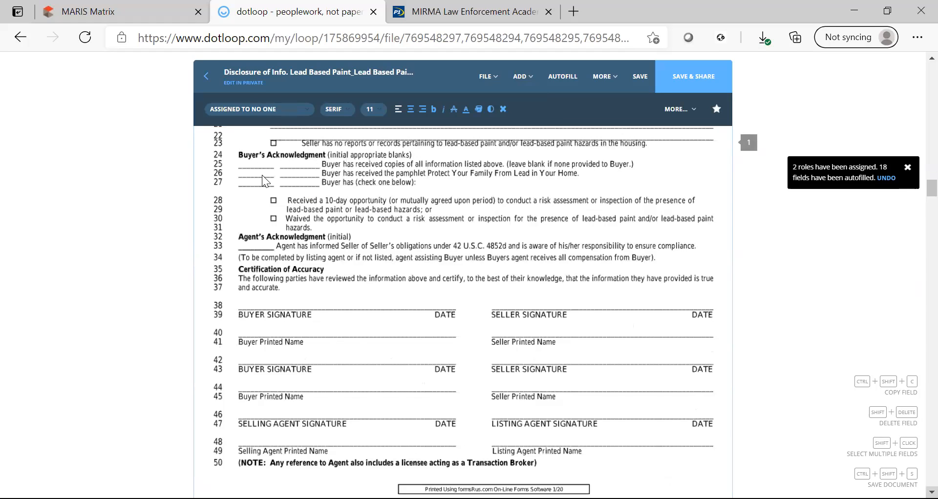
scroll(266, 182, "down", 1)
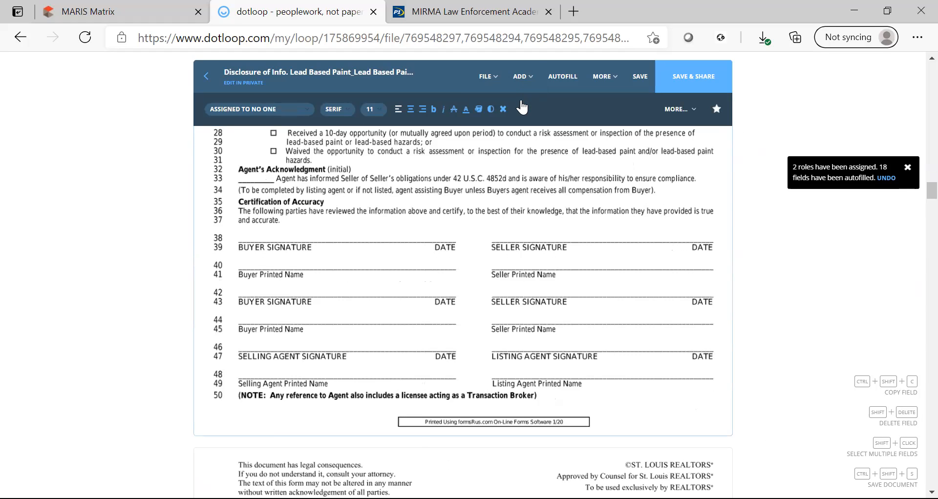
Add a seller-assigned signature on the Seller Signature line and enter the seller's printed name.
left_click(522, 77)
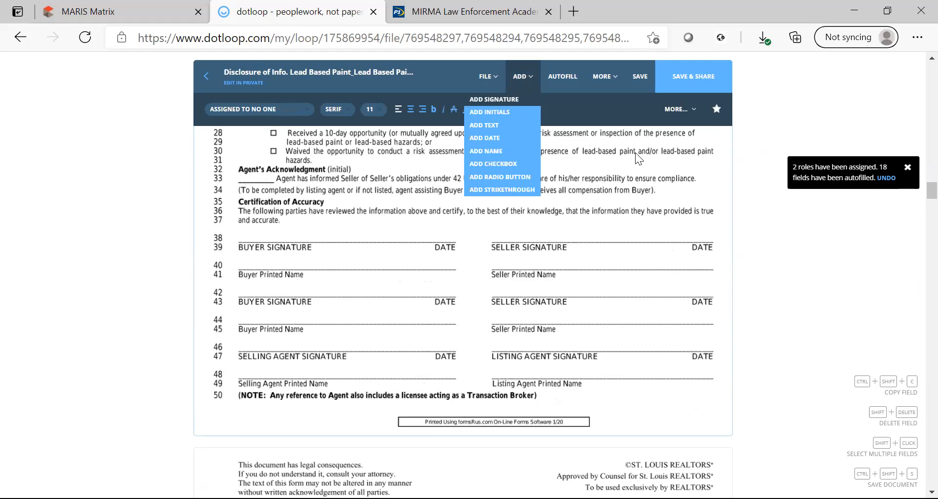
left_click(584, 245)
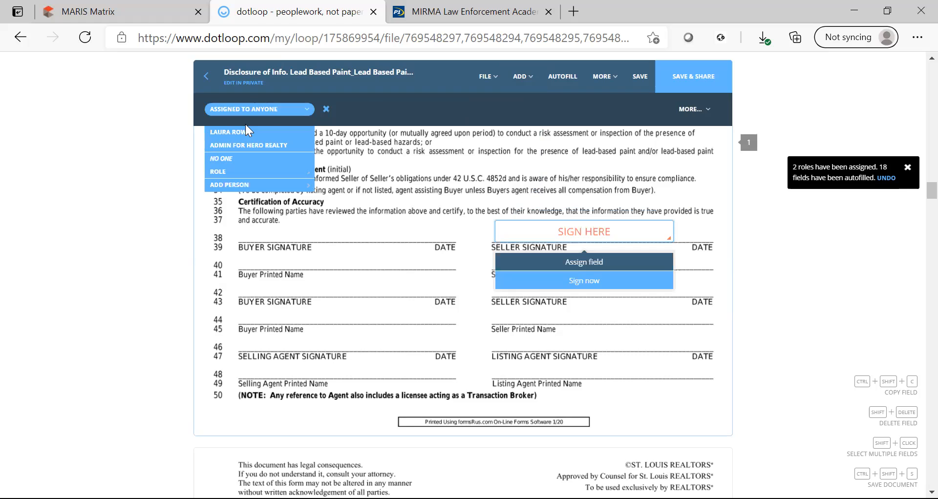
left_click(247, 129)
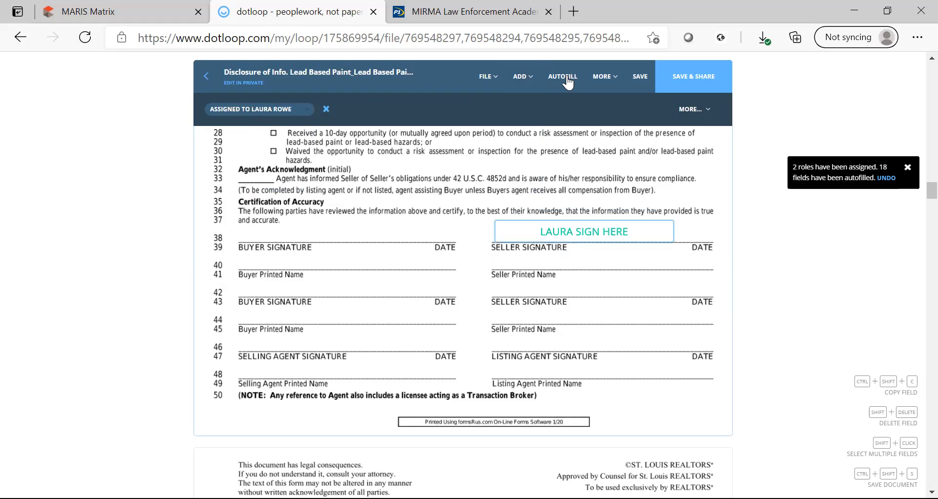
left_click(523, 77)
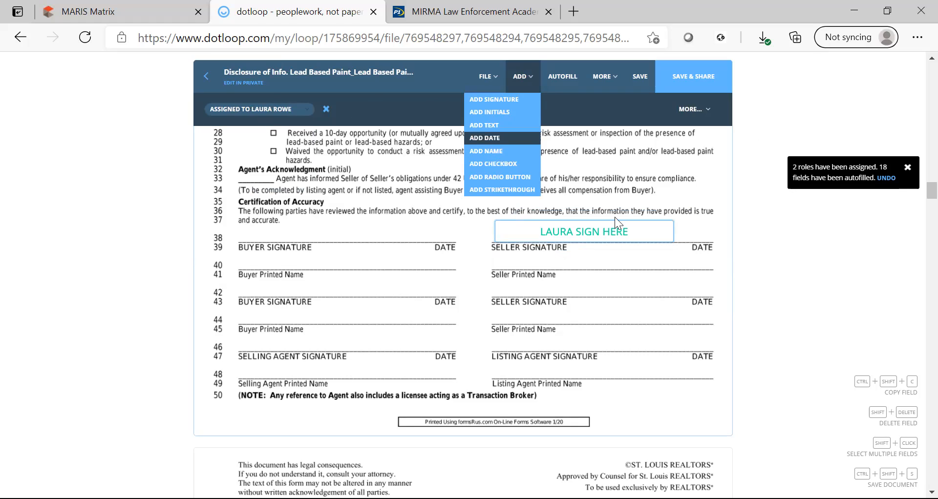
left_click(536, 267)
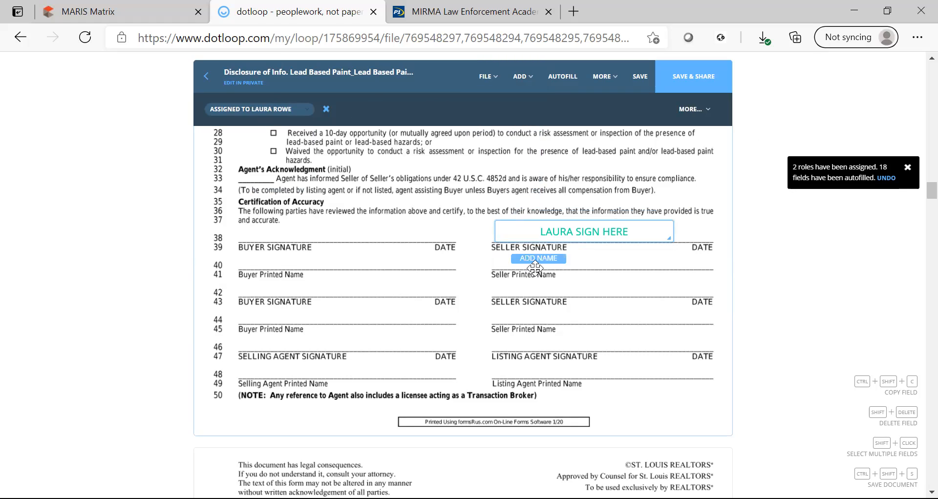
left_click(535, 268)
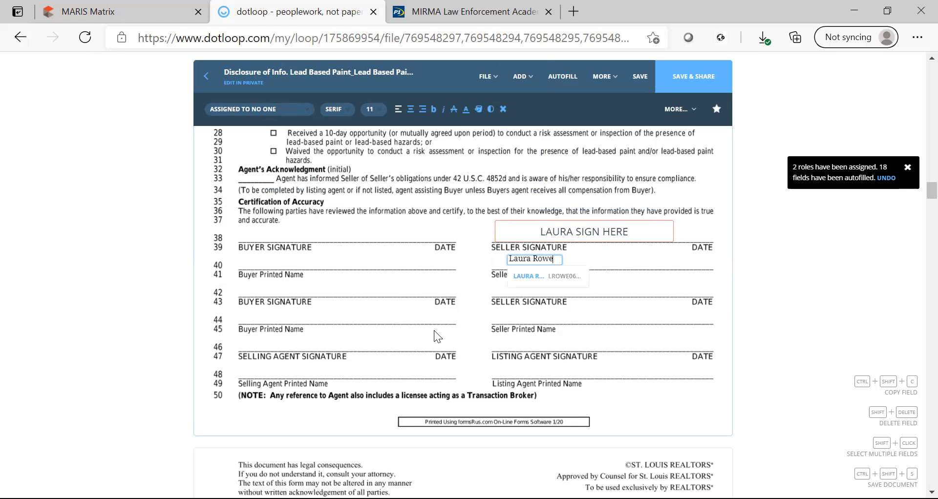
Add a Hero Realty signature and the agent's printed name on the Listing Agent lines, then a buyer-line signature.
left_click(537, 86)
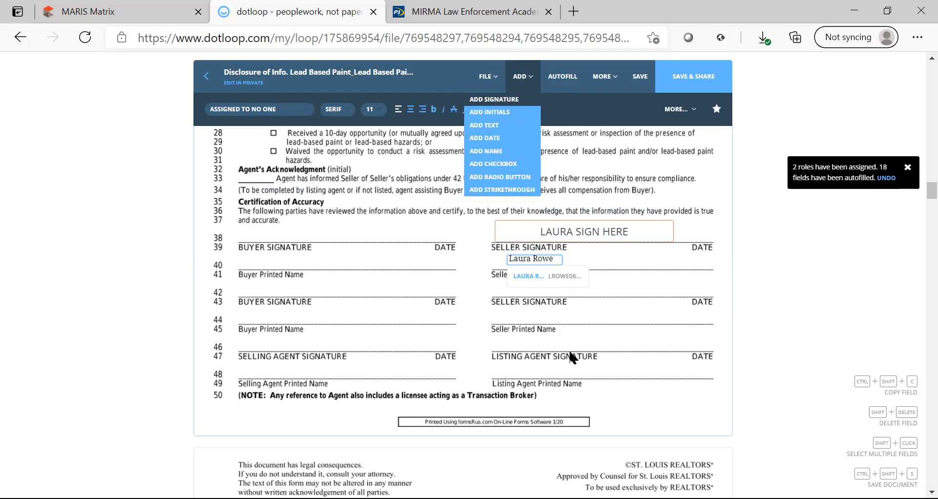
left_click(579, 334)
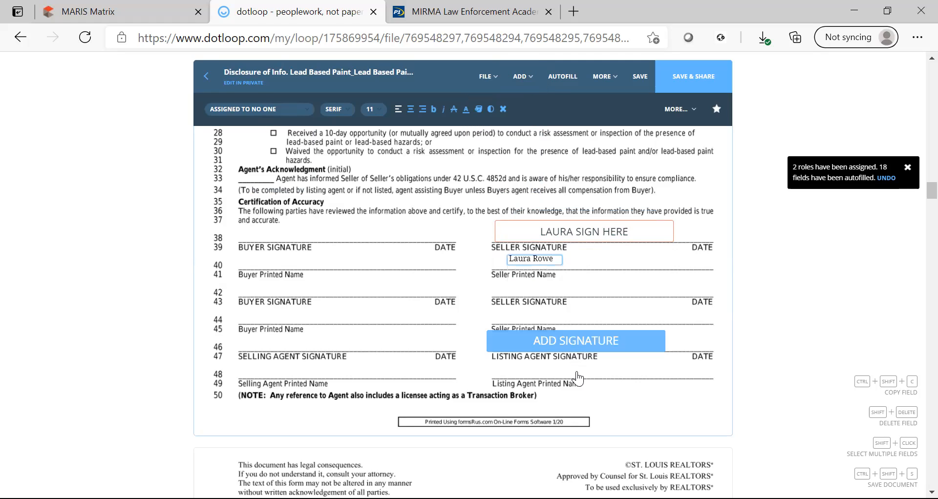
left_click(251, 143)
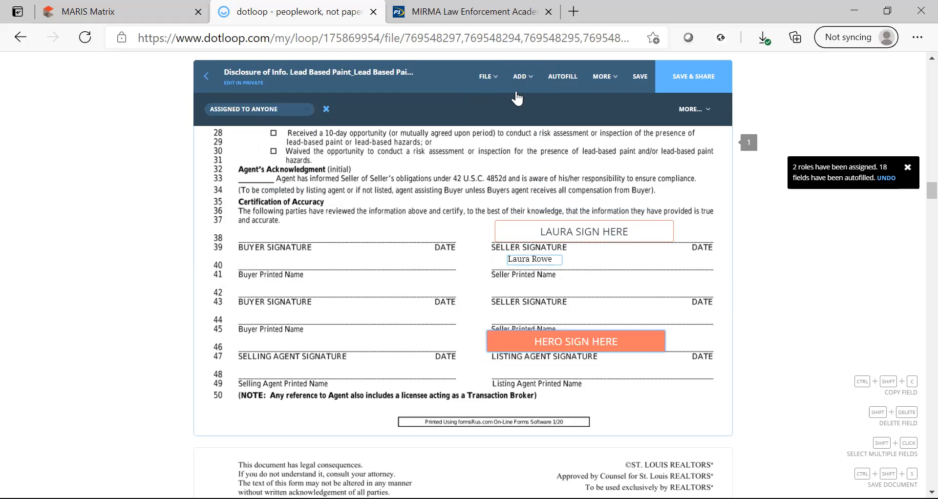
left_click(550, 347)
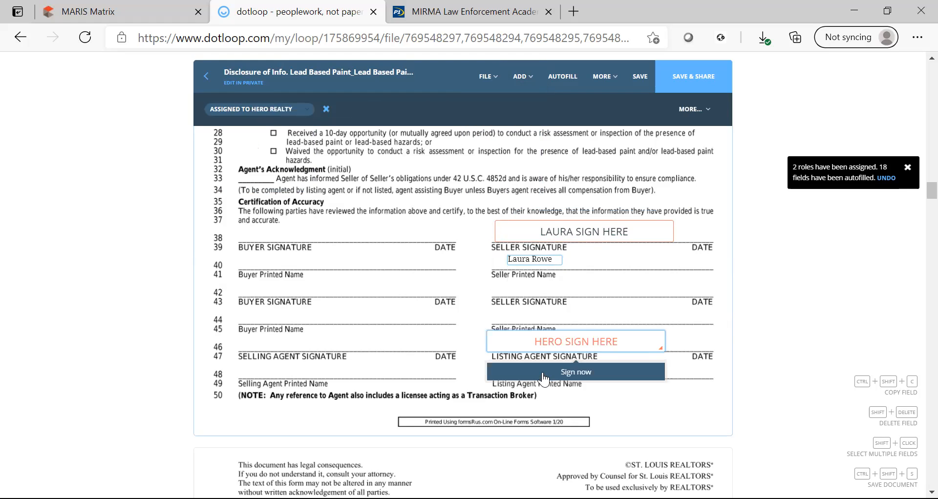
left_click(546, 379)
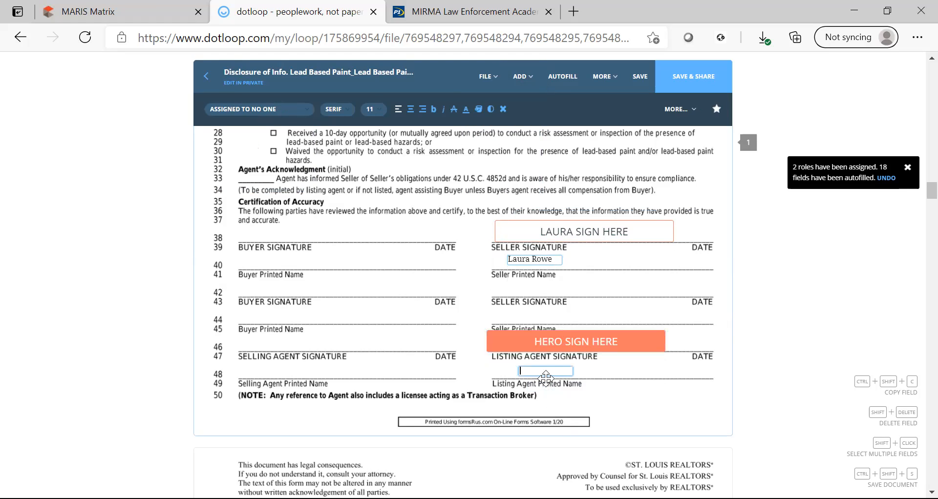
left_click(527, 91)
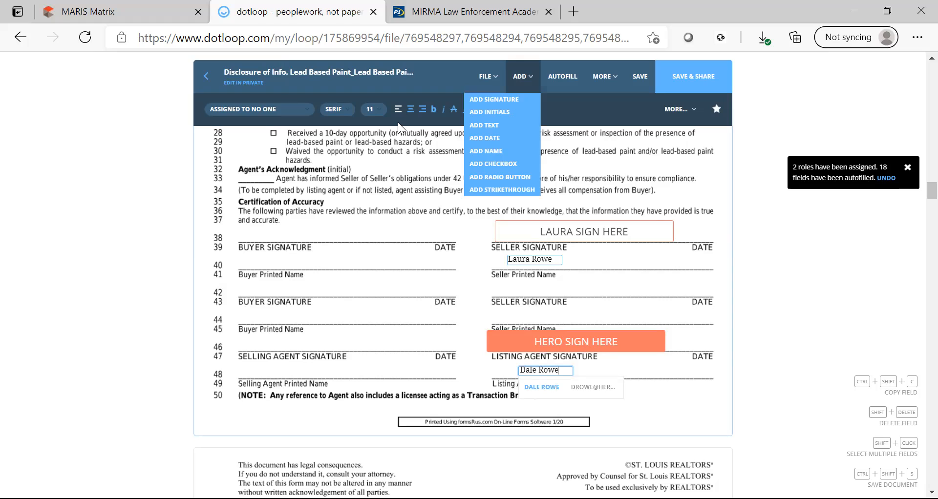
left_click(324, 241)
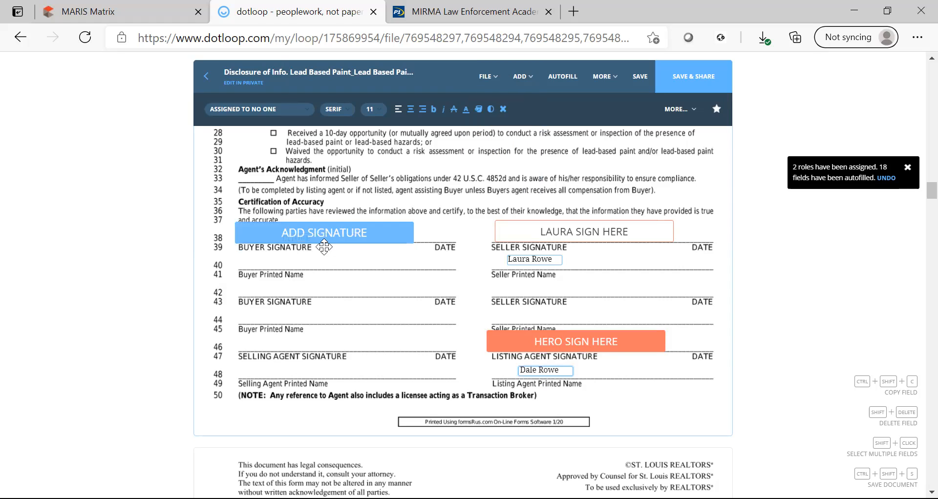
Assign the line 39 signature to the seller and add a checked box on waived-inspection line 30.
left_click(326, 262)
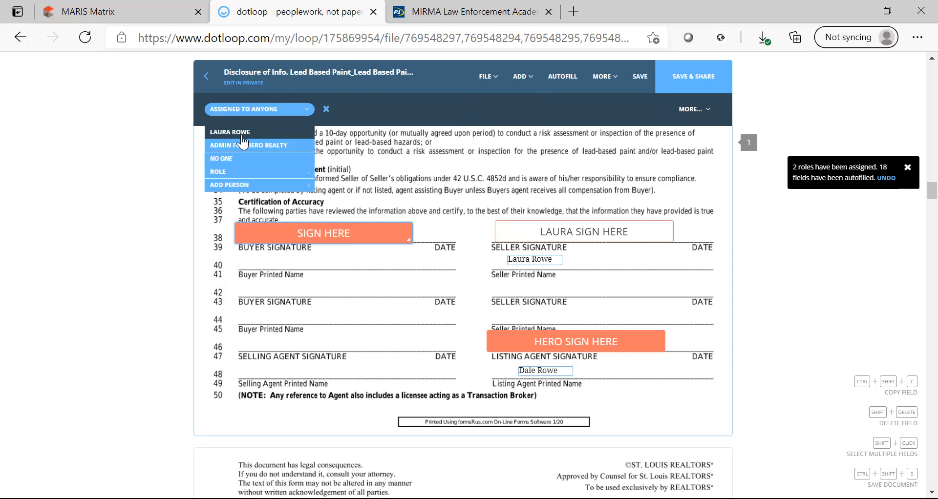
left_click(242, 133)
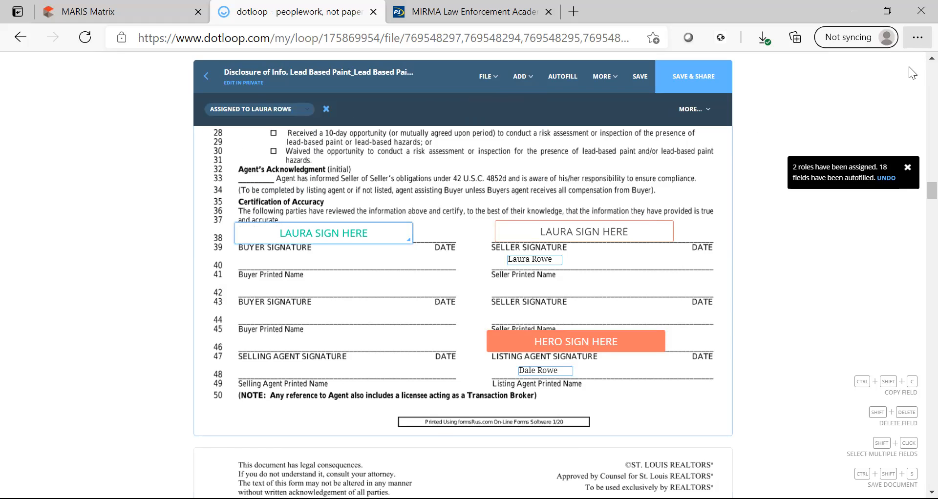
scroll(909, 66, "up", 2)
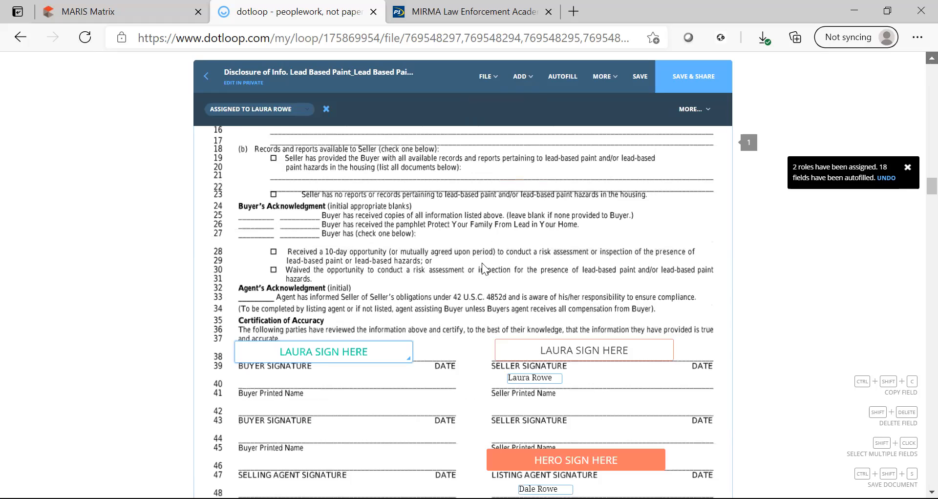
scroll(482, 263, "up", 1)
left_click(532, 77)
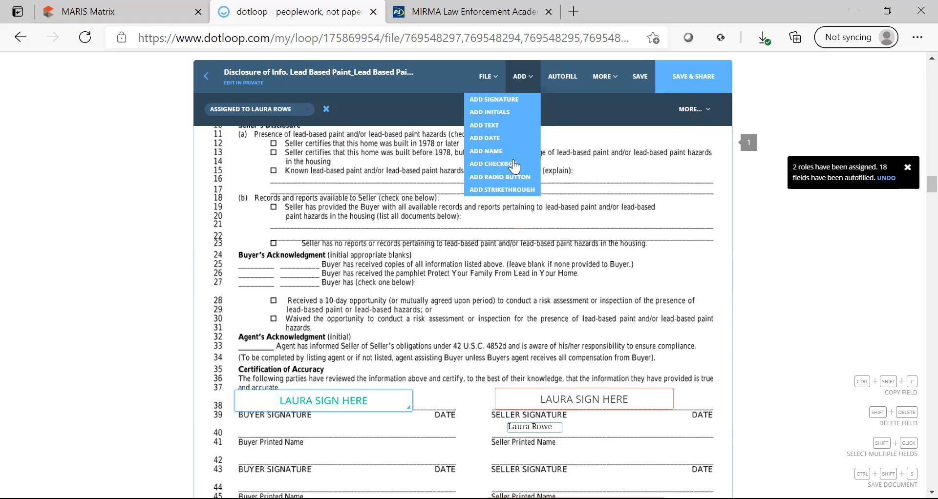
left_click(274, 320)
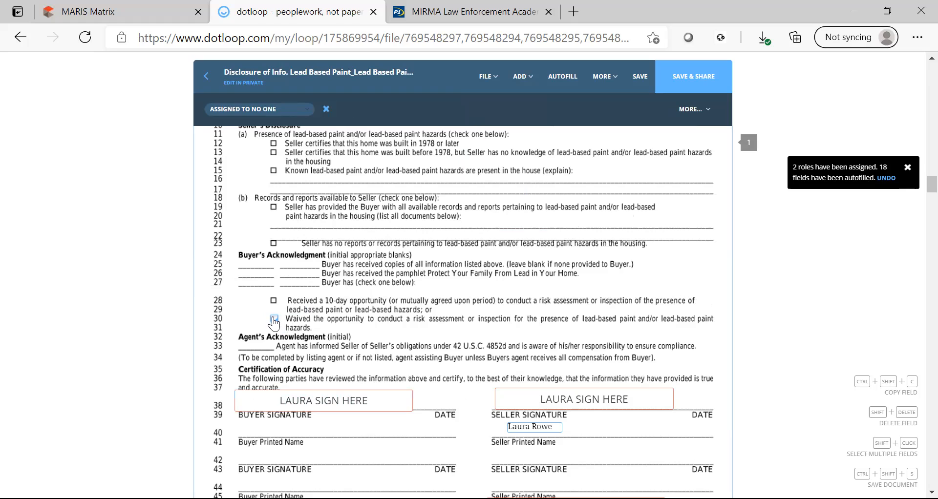
Add an initials field on line 25 assigned to the seller.
left_click(522, 76)
left_click(508, 142)
left_click(508, 114)
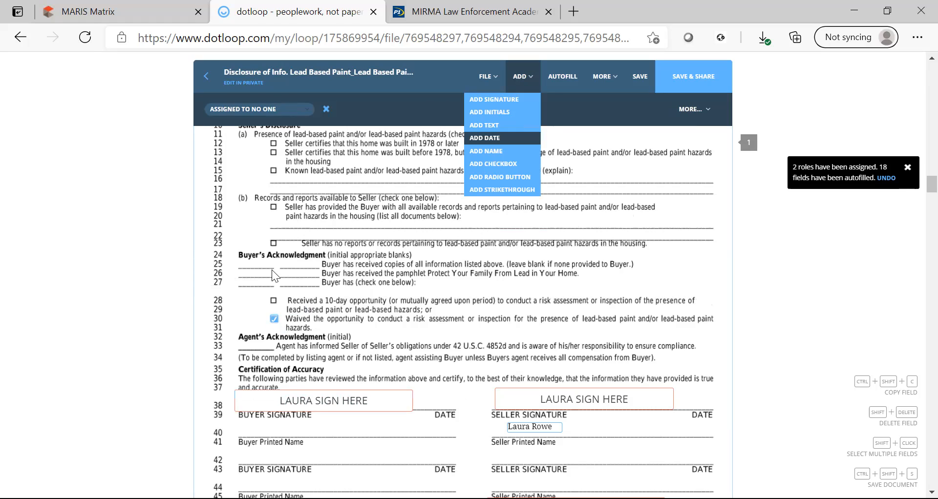
left_click(257, 271)
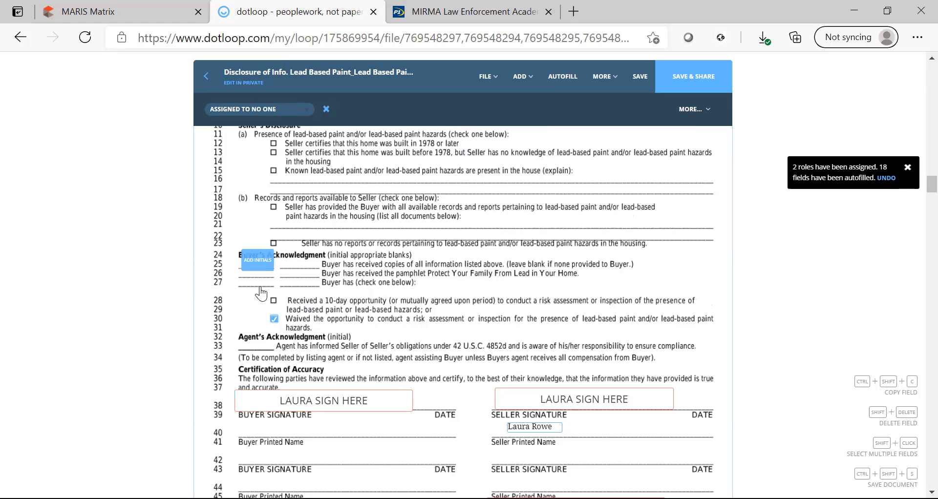
left_click(244, 109)
left_click(237, 135)
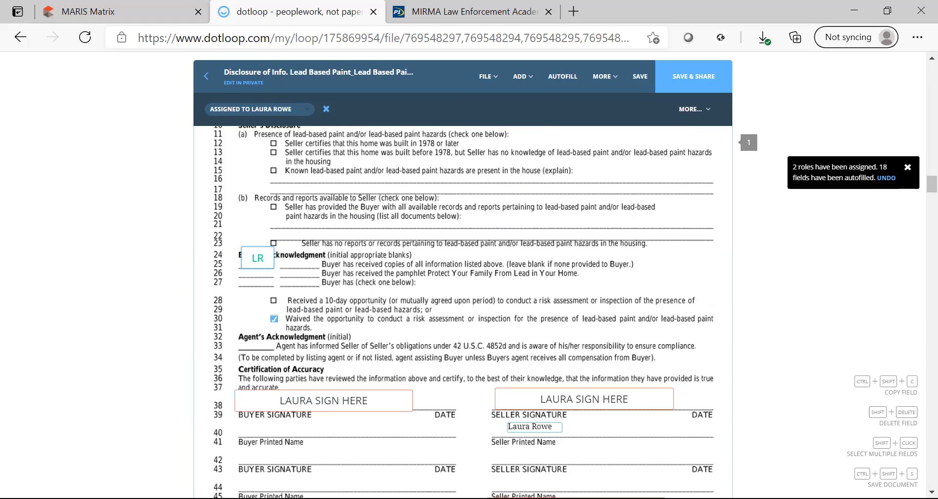
scroll(462, 313, "down", 1)
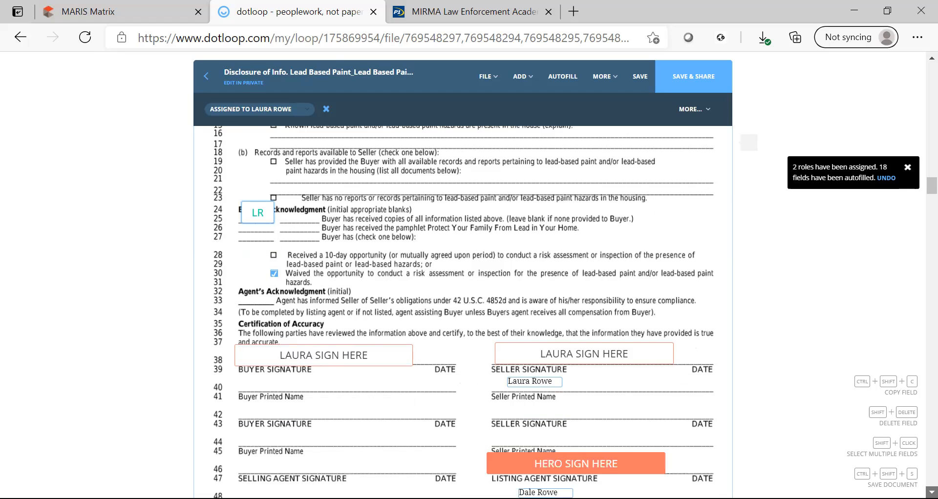
scroll(463, 312, "down", 10)
scroll(463, 313, "down", 1)
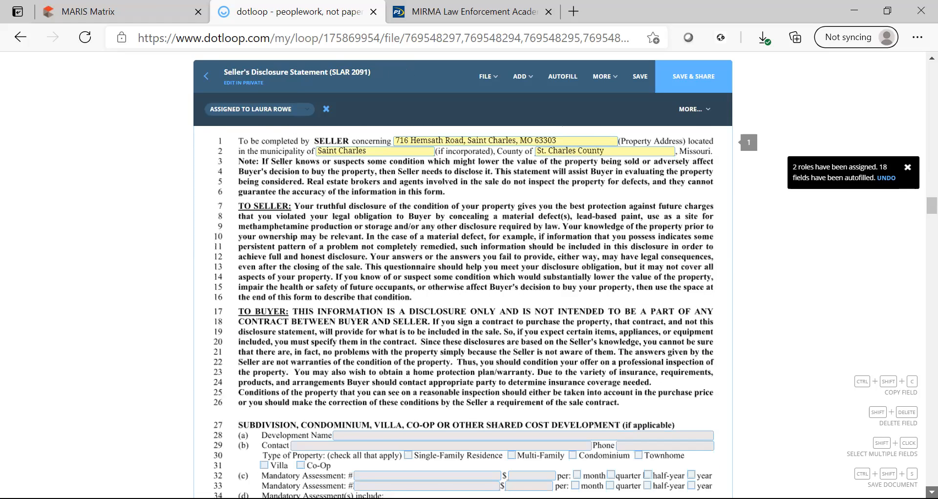
Assign the Seller's Disclosure Statement's seller and buyer initials fields to the seller.
scroll(462, 312, "down", 2)
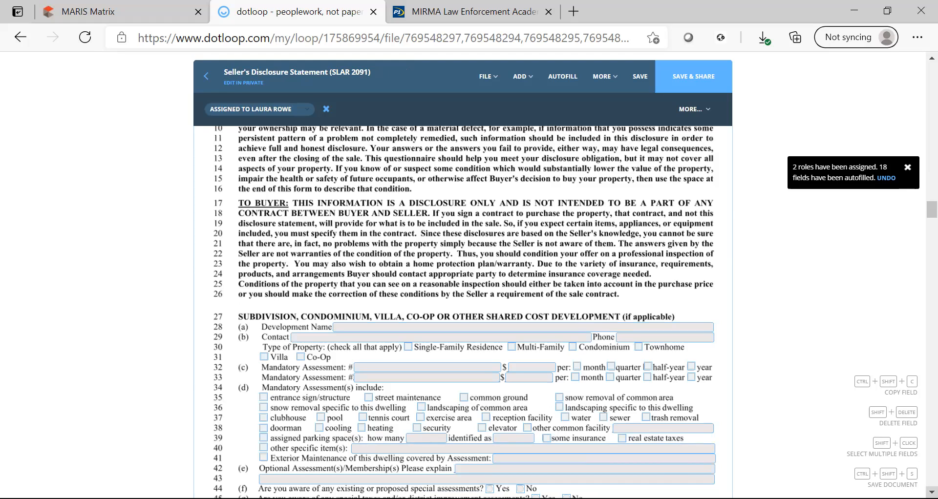
scroll(636, 398, "down", 4)
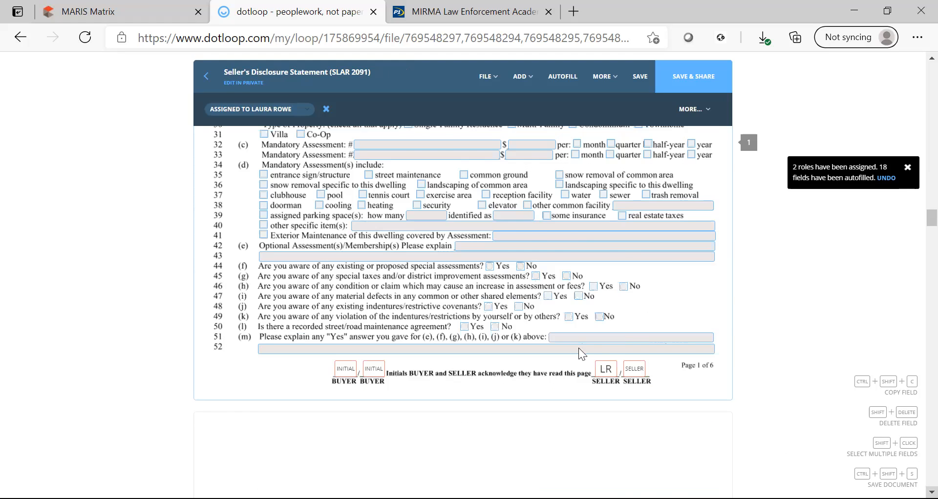
scroll(578, 348, "down", 1)
left_click(344, 318)
left_click(555, 366)
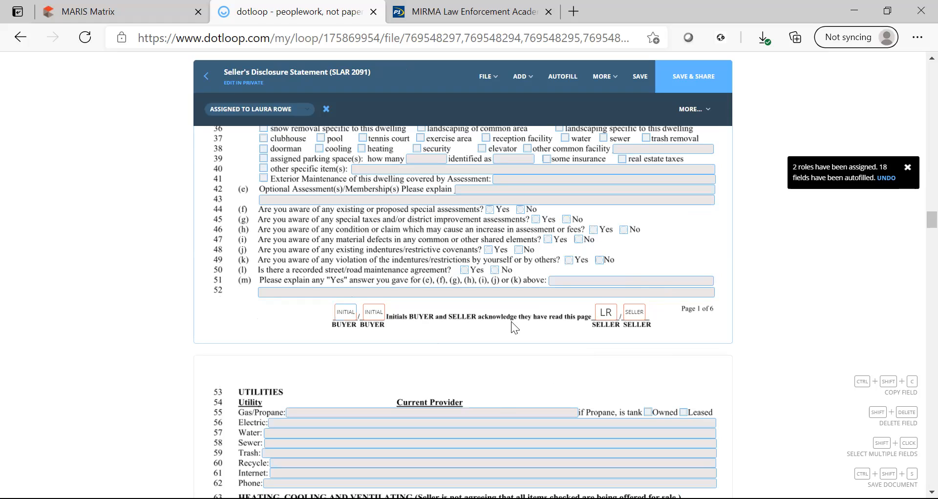
left_click(638, 318)
left_click(291, 110)
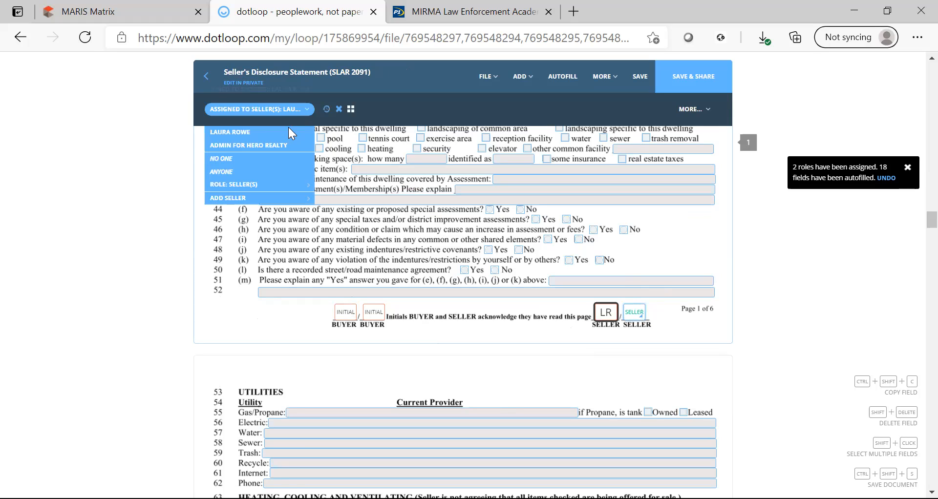
left_click(289, 132)
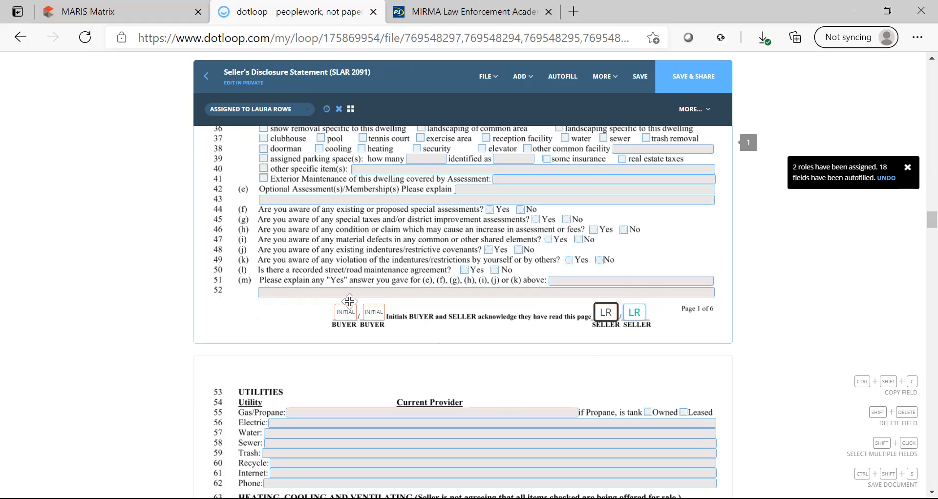
left_click(296, 110)
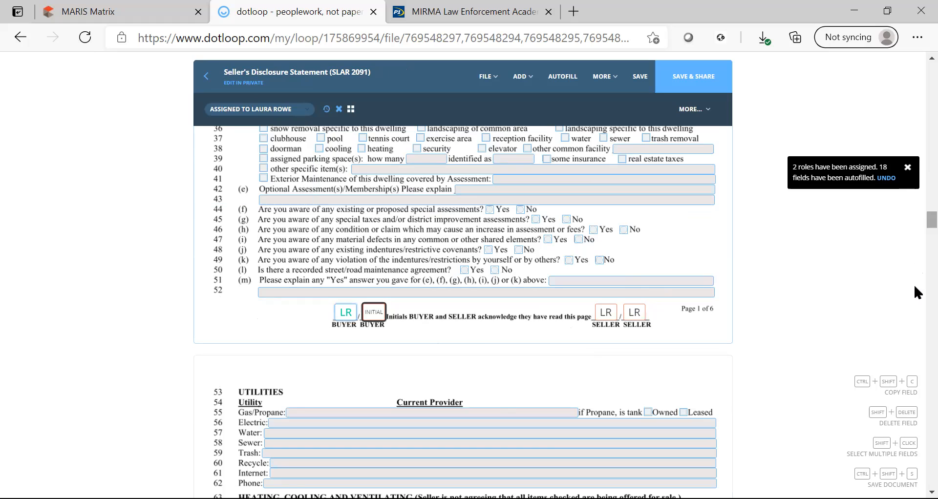
Assign the second seller and buyer signature fields to the seller, then scroll to the Closing Protection Letter.
scroll(914, 287, "down", 15)
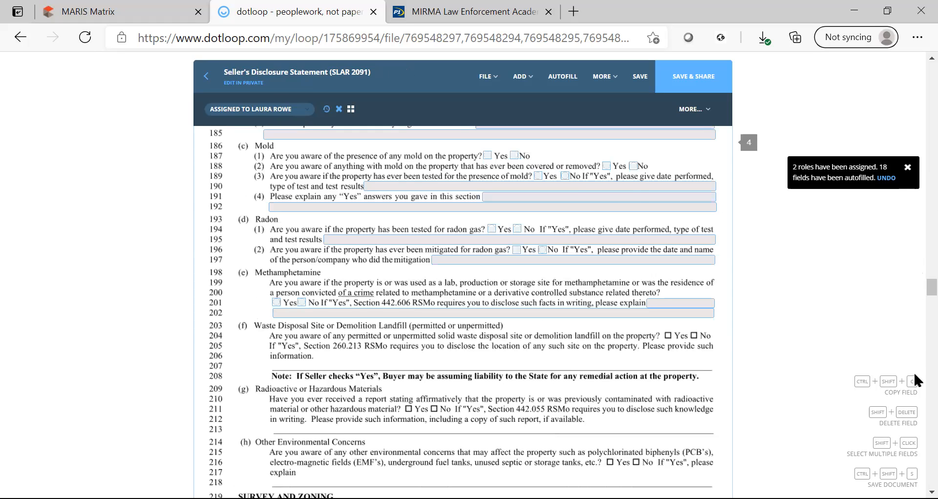
scroll(915, 374, "down", 10)
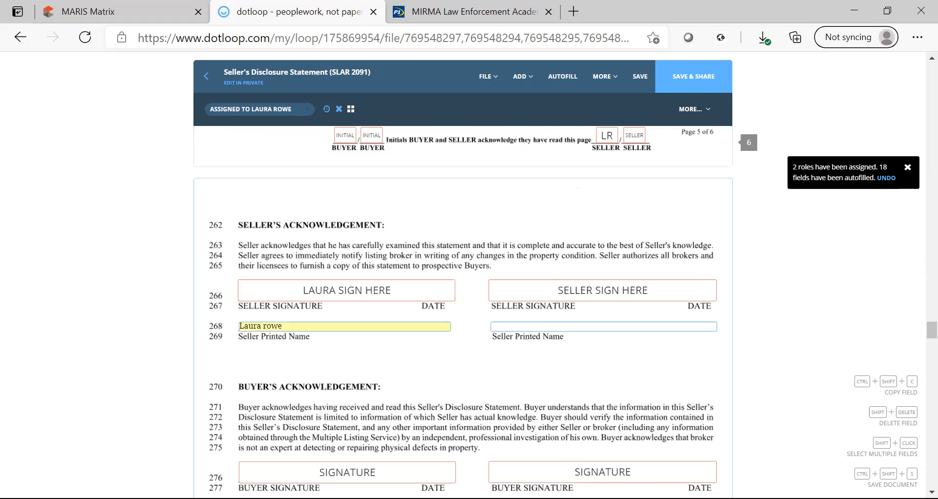
scroll(566, 313, "down", 1)
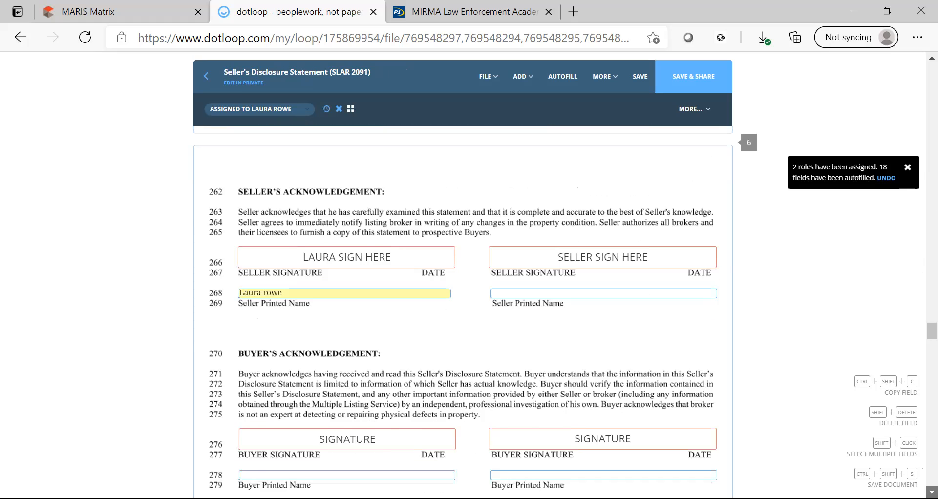
scroll(566, 312, "down", 1)
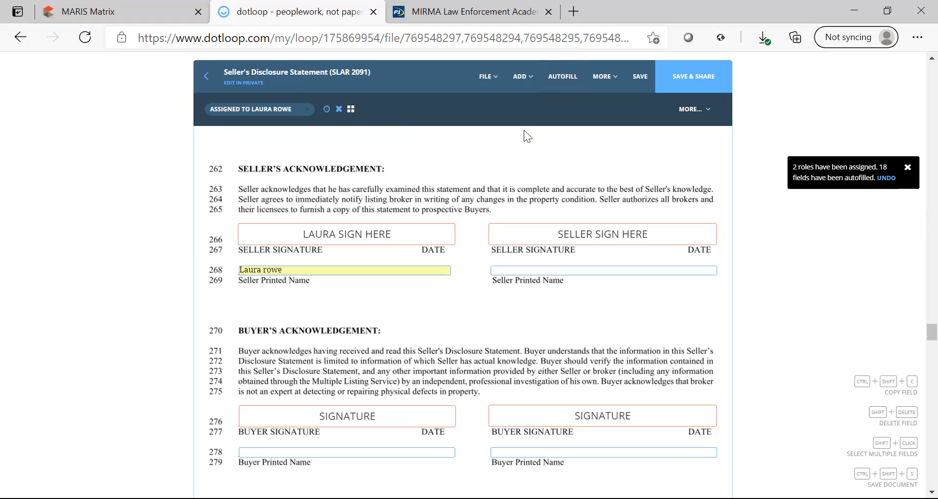
left_click(577, 229)
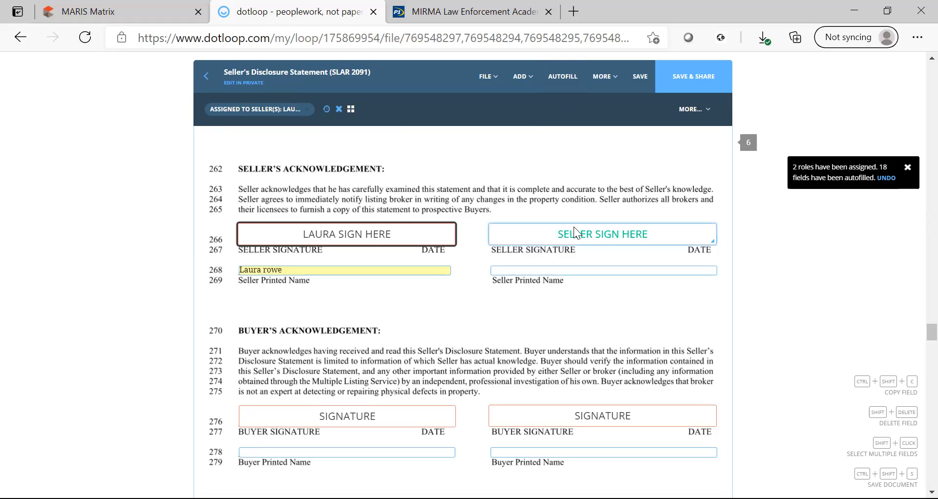
left_click(285, 131)
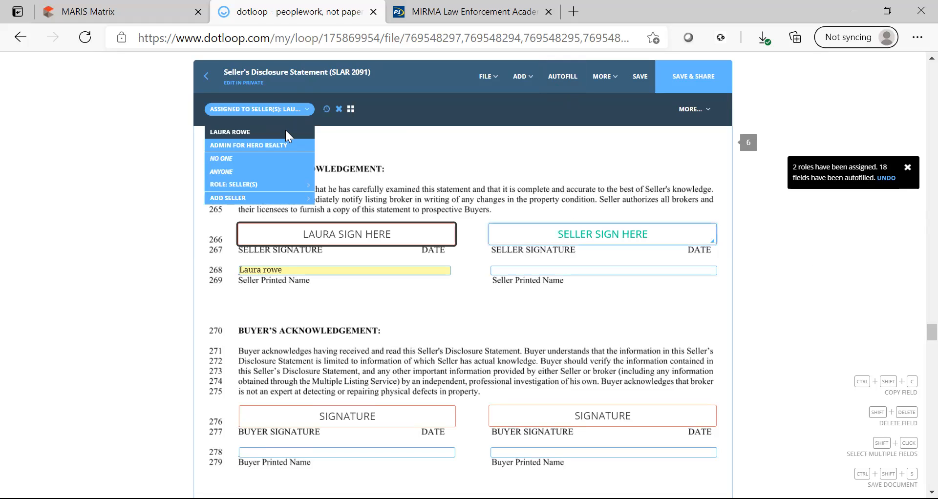
left_click(598, 406)
left_click(596, 406)
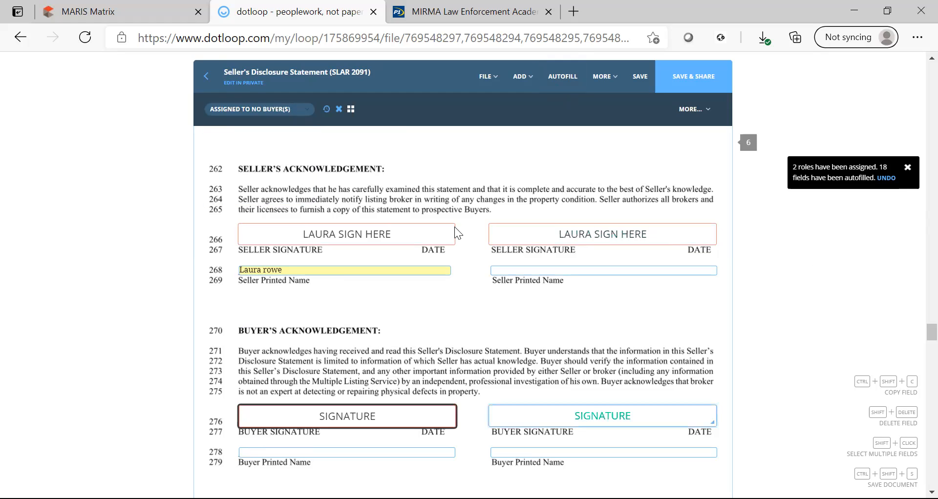
left_click(298, 111)
left_click(291, 132)
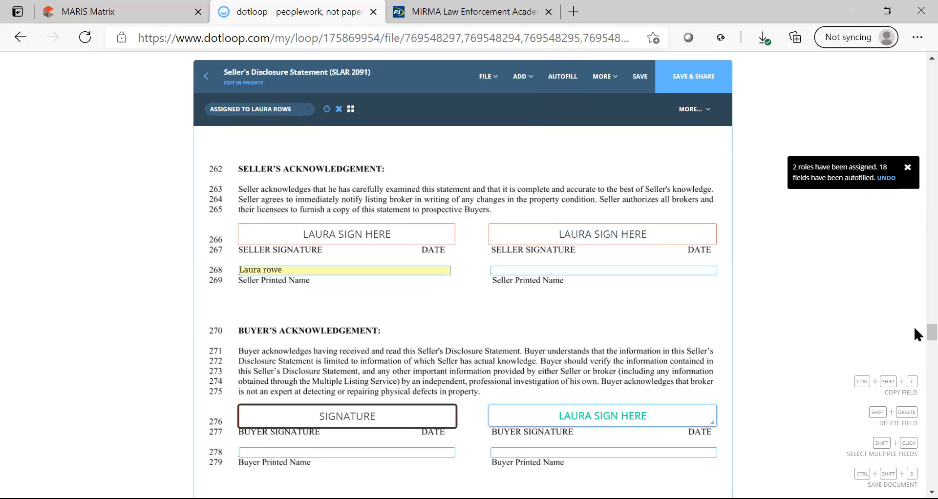
scroll(915, 334, "down", 15)
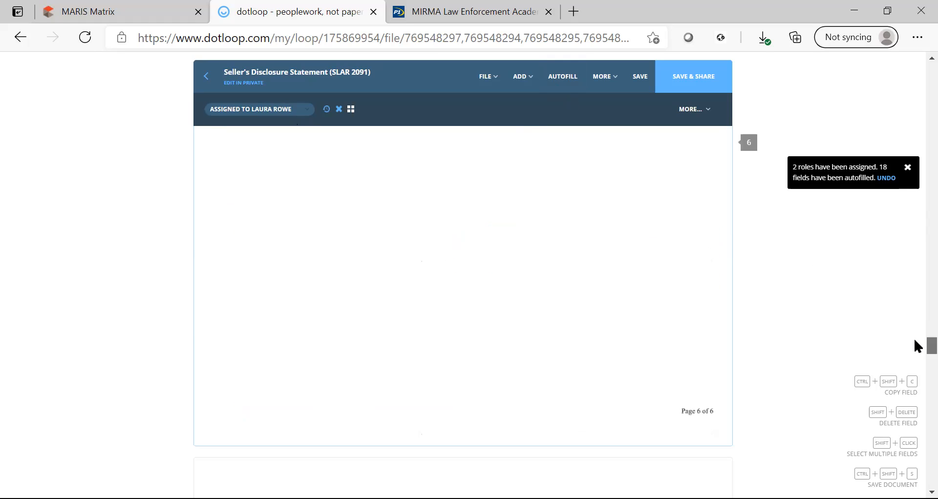
scroll(916, 367, "down", 10)
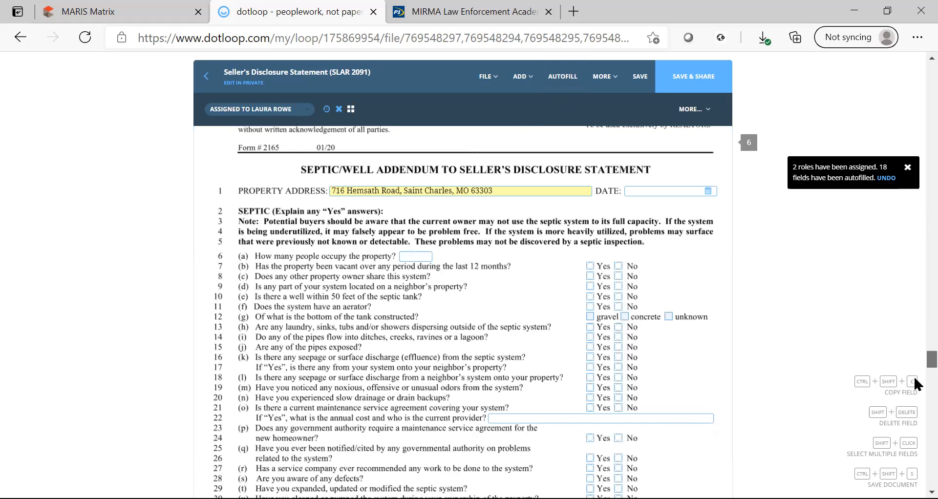
scroll(917, 391, "down", 4)
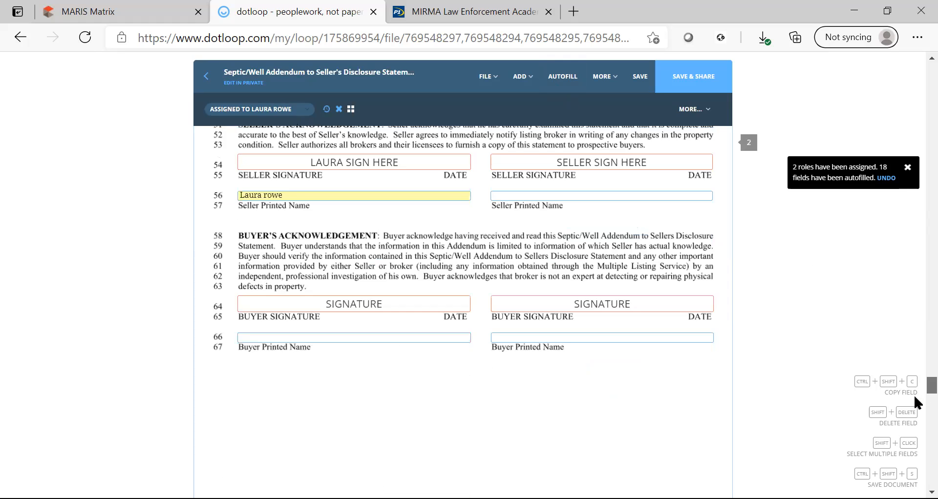
scroll(914, 396, "down", 3)
scroll(917, 416, "down", 5)
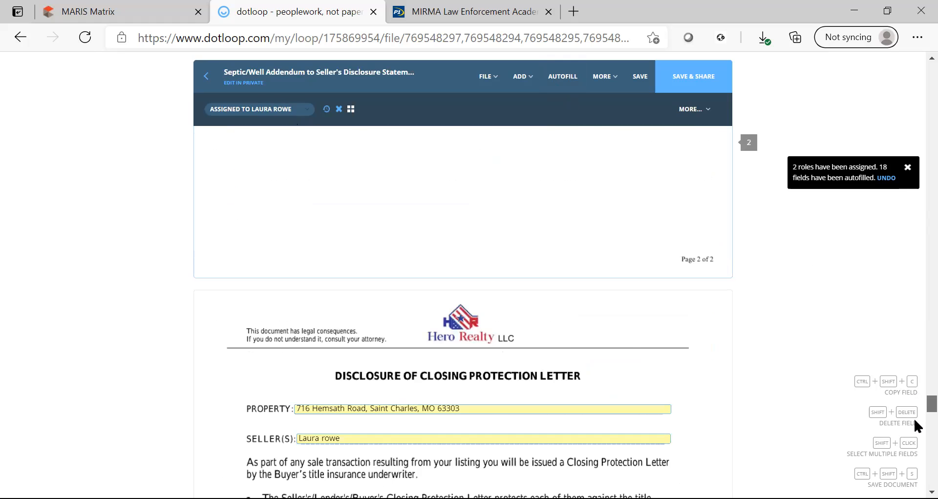
Assign the Closing Protection Letter's listing agent signature to the Hero Realty admin.
scroll(914, 421, "down", 10)
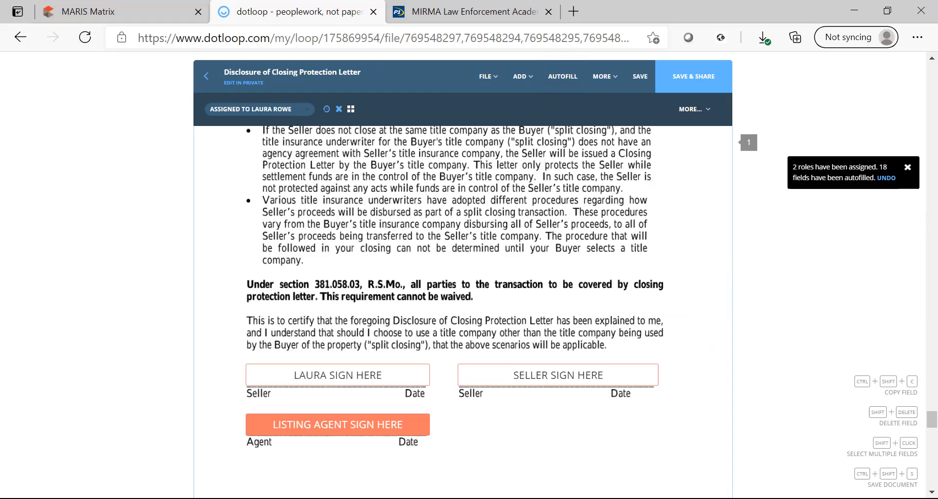
left_click(343, 433)
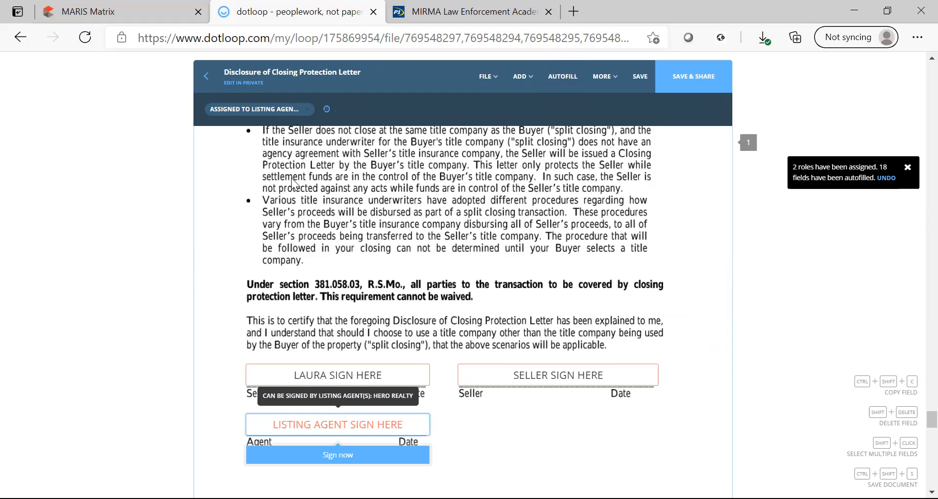
left_click(291, 112)
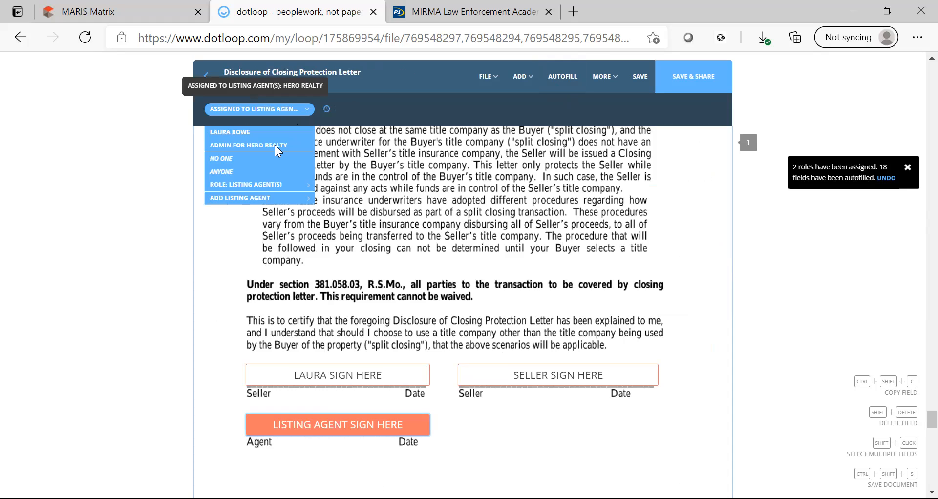
left_click(248, 145)
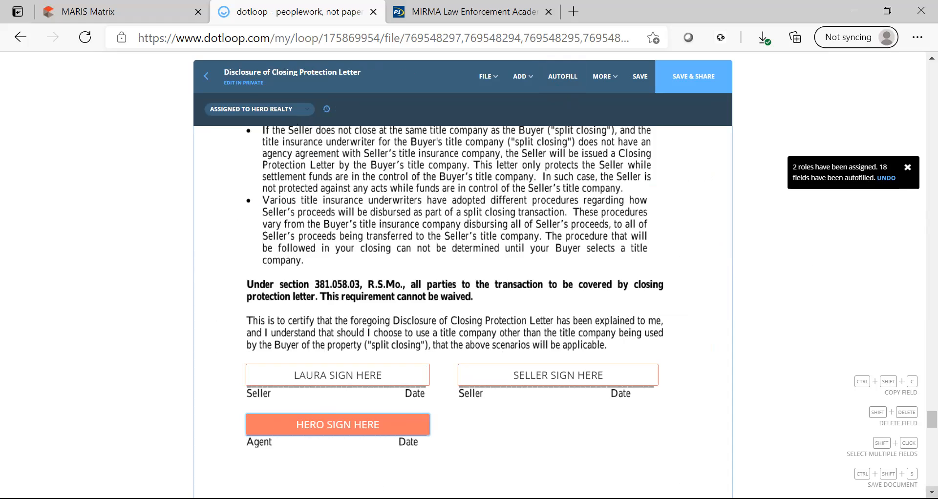
Move past the Internet Marketing Owners Options Form to the Showing Instructions form.
left_click(931, 492)
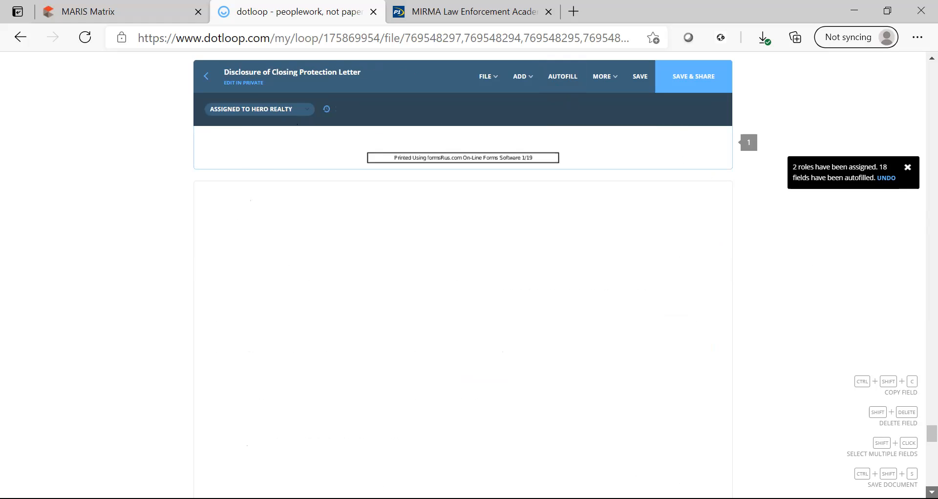
left_click(931, 492)
left_click(931, 493)
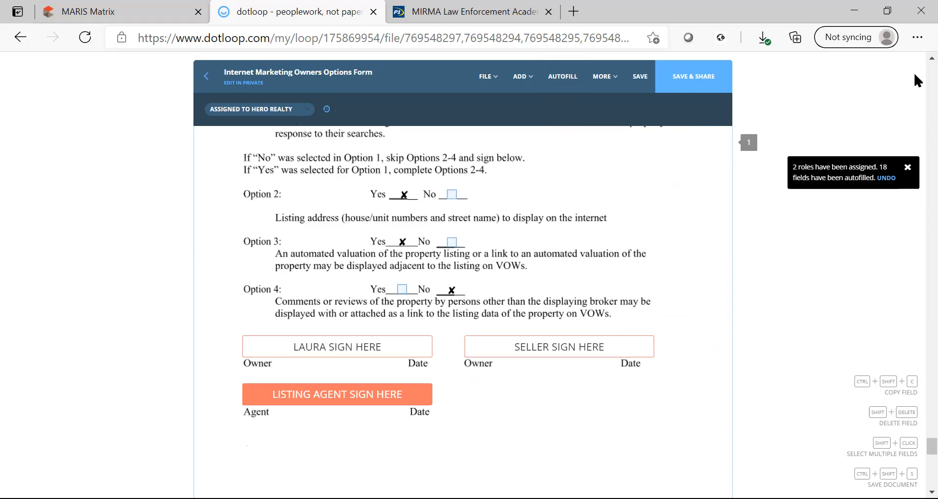
scroll(915, 325, "up", 5)
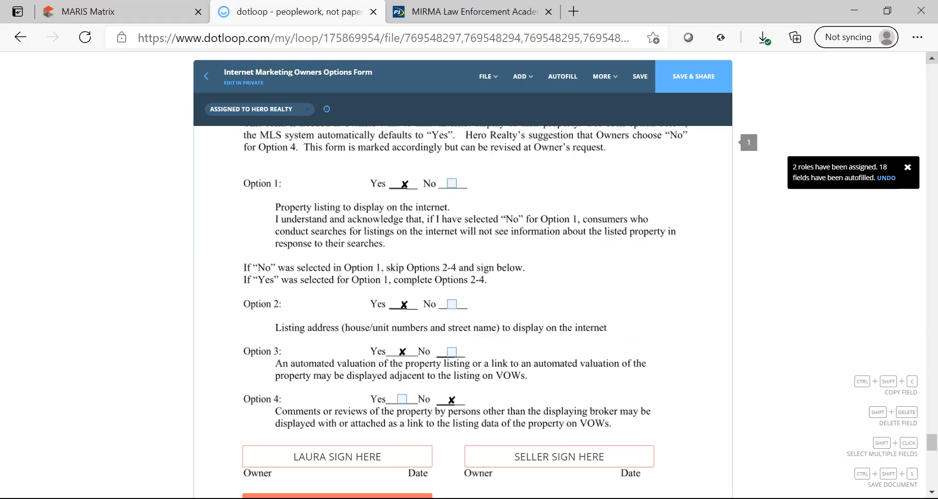
left_click(931, 492)
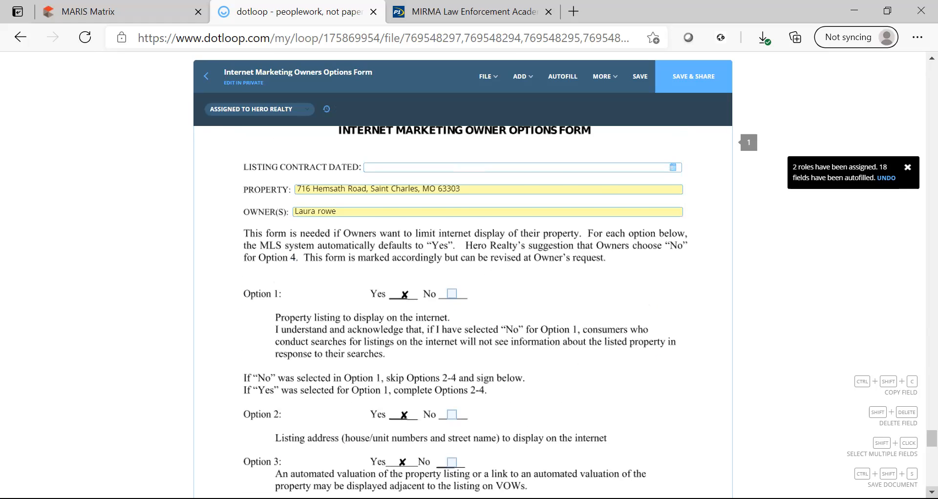
scroll(463, 313, "down", 6)
scroll(463, 313, "down", 4)
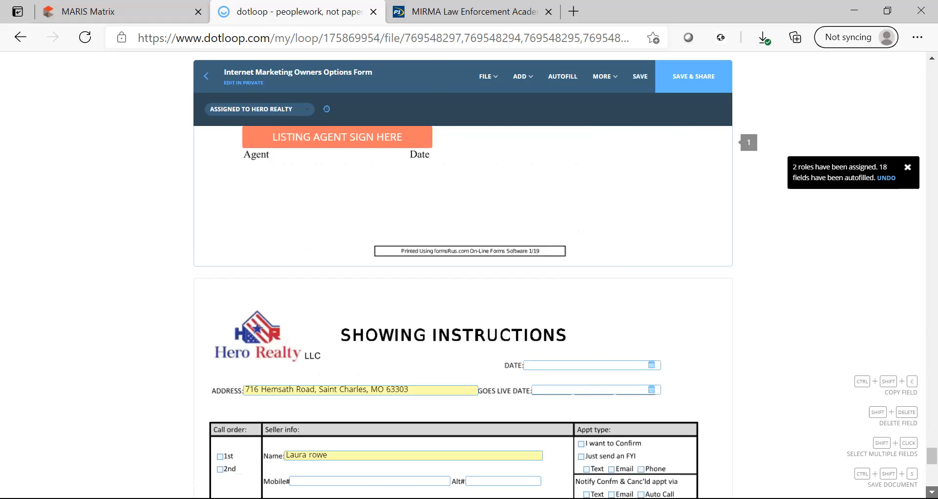
scroll(463, 313, "down", 3)
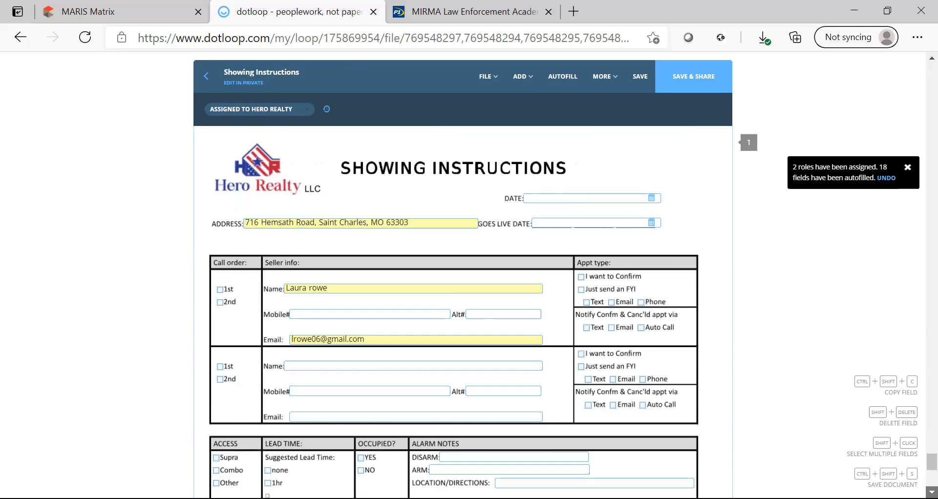
scroll(463, 312, "down", 1)
scroll(463, 313, "down", 3)
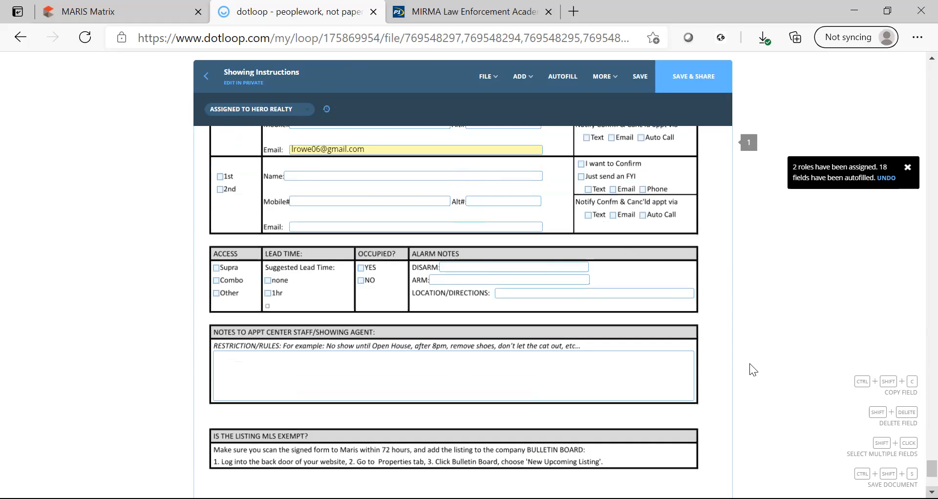
left_click(521, 76)
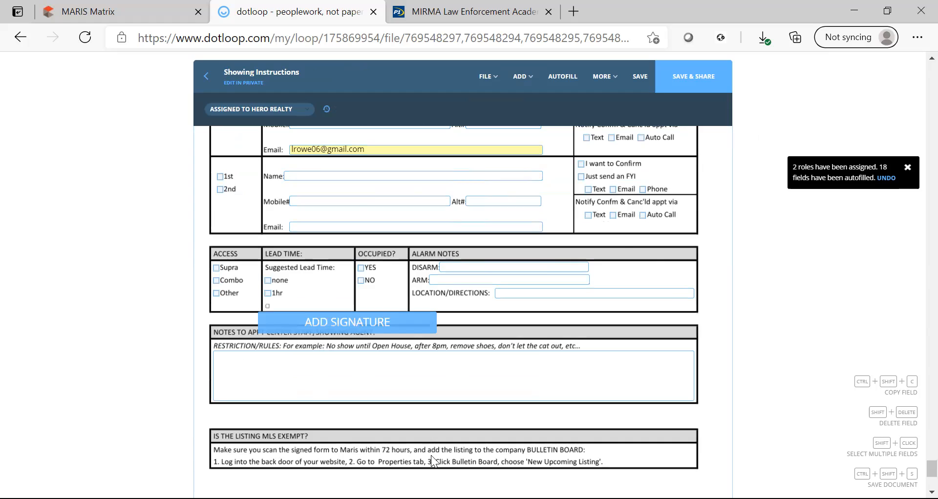
Place a seller-assigned signature field above the MLS Exempt section of the Showing Instructions.
left_click(362, 428)
left_click(360, 430)
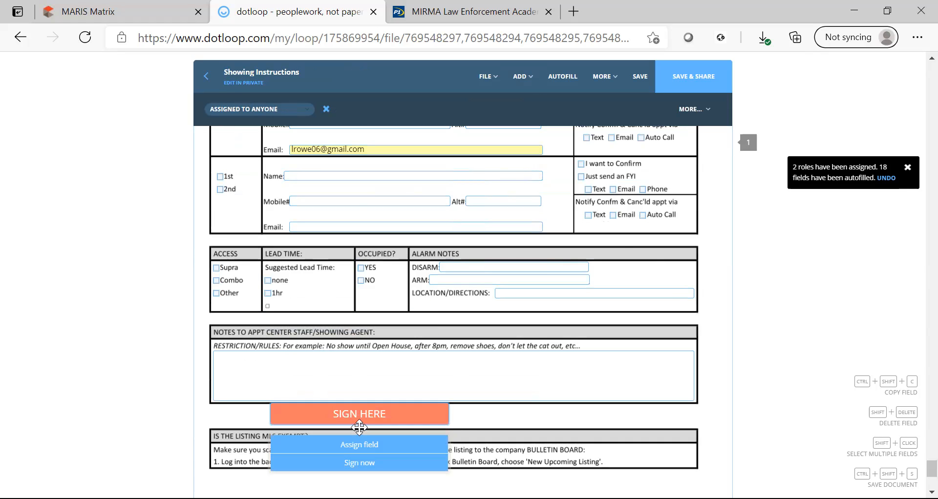
left_click(359, 445)
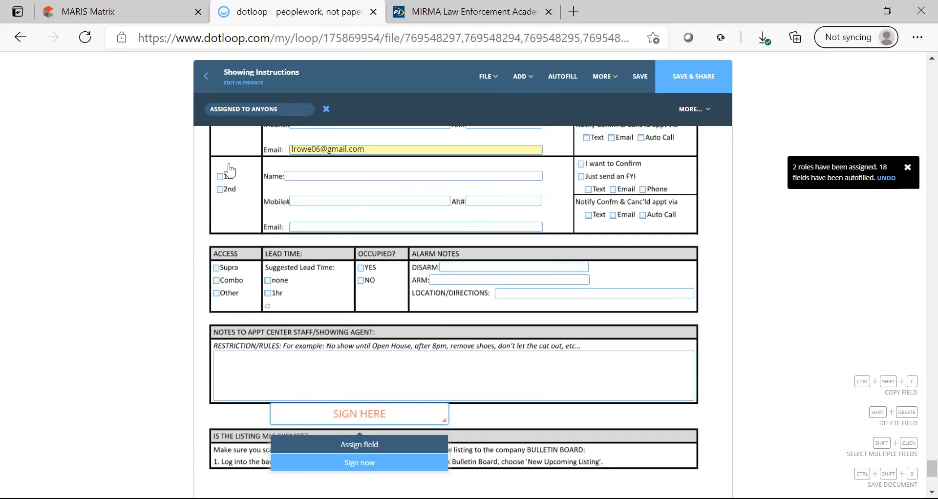
left_click(232, 133)
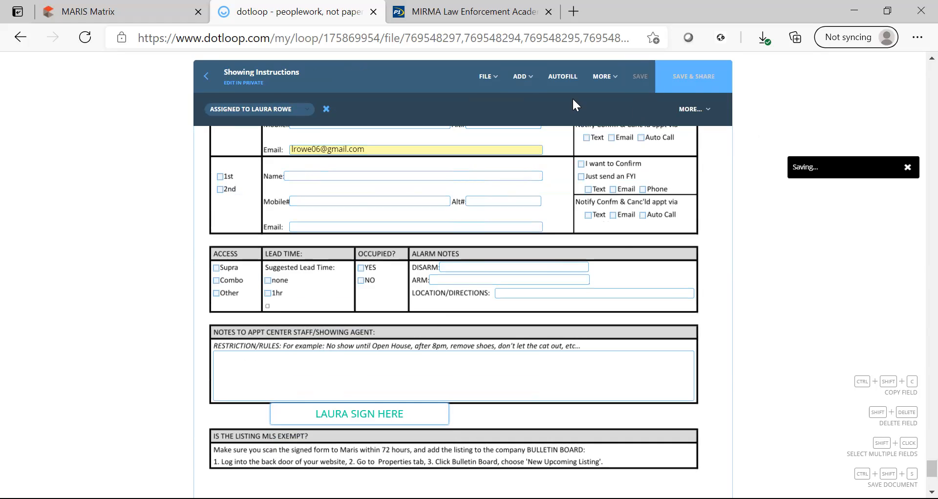
left_click(487, 77)
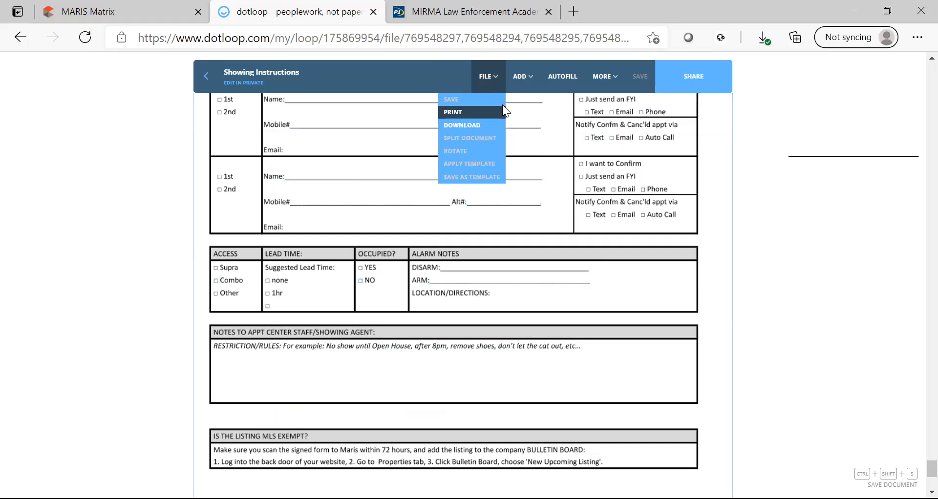
Share the seven listing documents with the seller, Can Sign permission, no custom message.
left_click(487, 78)
left_click(488, 77)
left_click(911, 274)
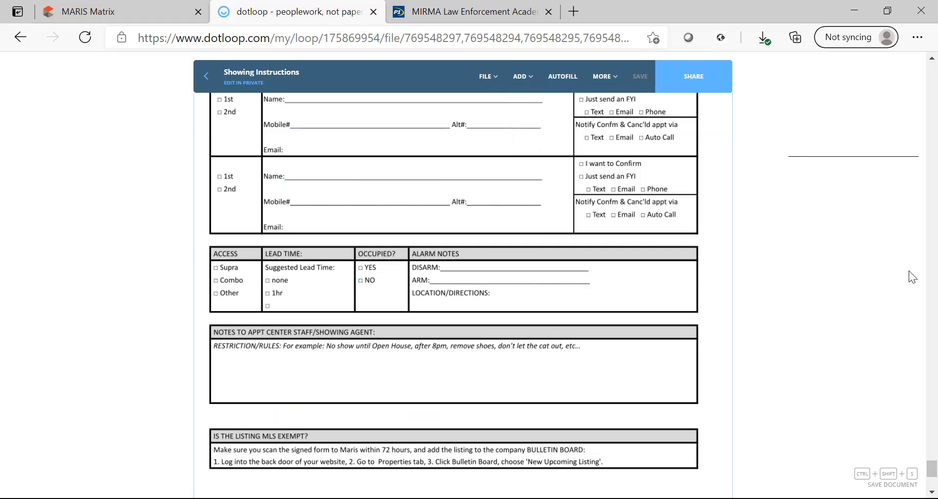
left_click(699, 78)
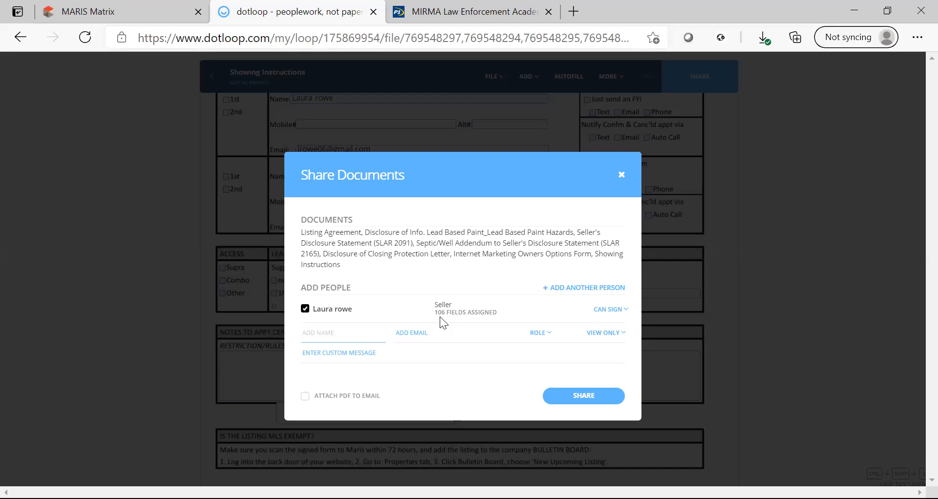
left_click(442, 350)
left_click(459, 380)
left_click(624, 313)
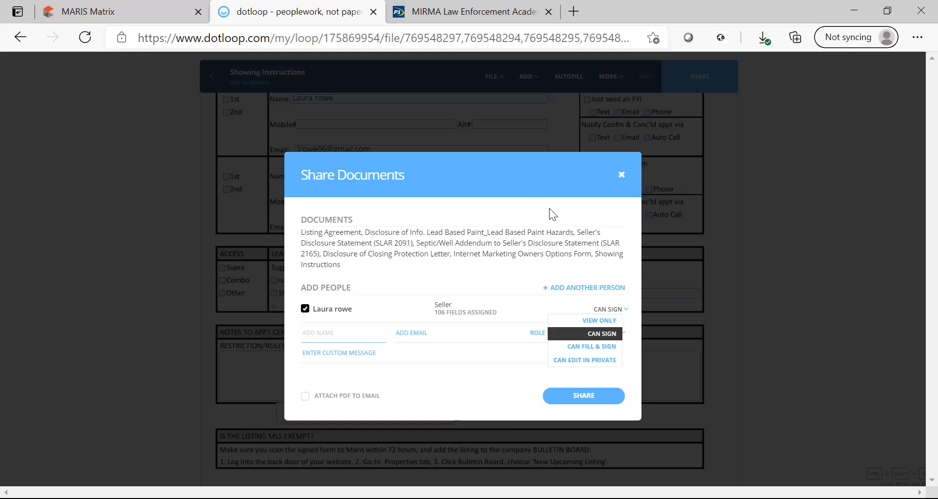
left_click(622, 175)
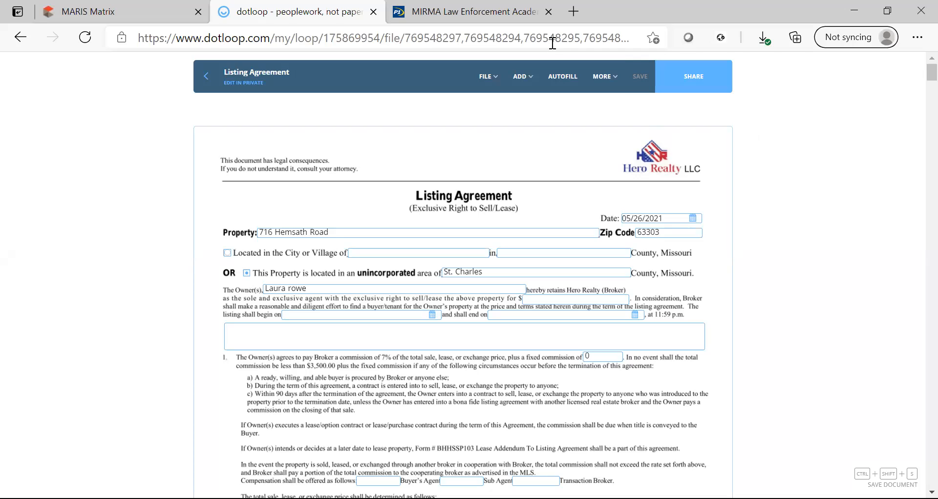
left_click(207, 78)
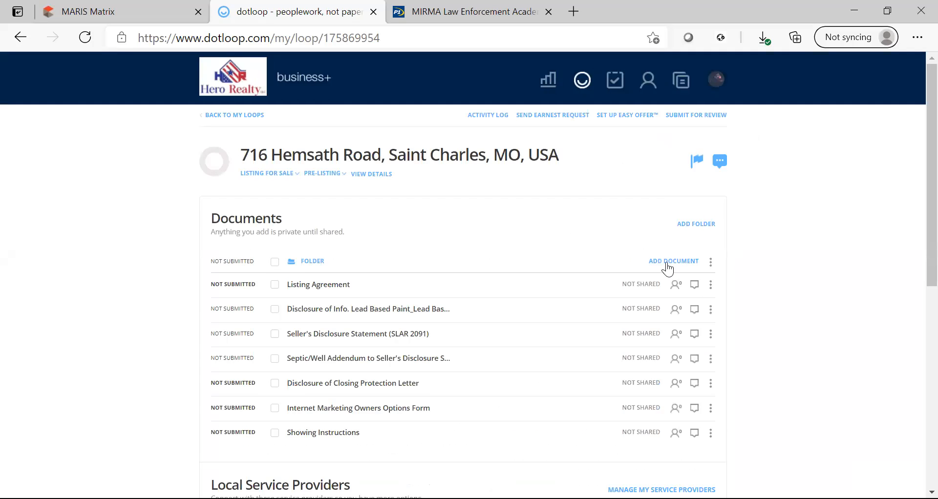
left_click(667, 266)
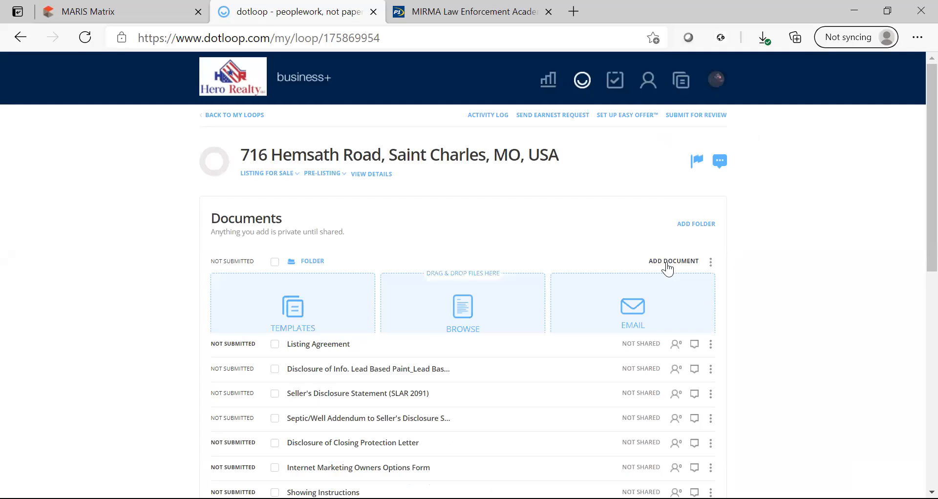
left_click(458, 323)
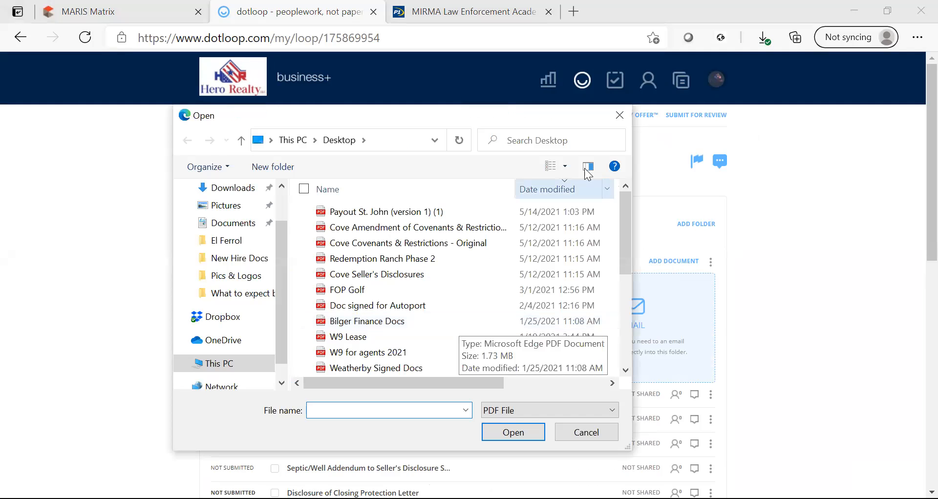
left_click(621, 118)
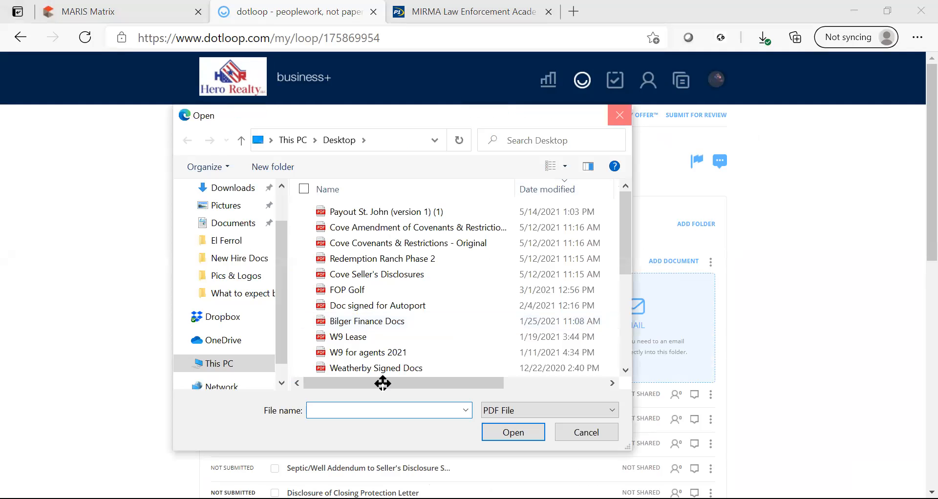
left_click(300, 320)
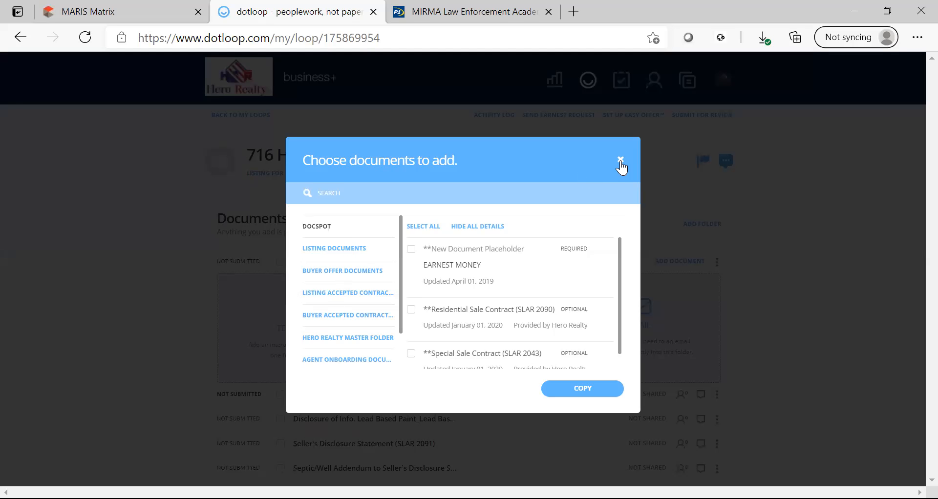
left_click(620, 161)
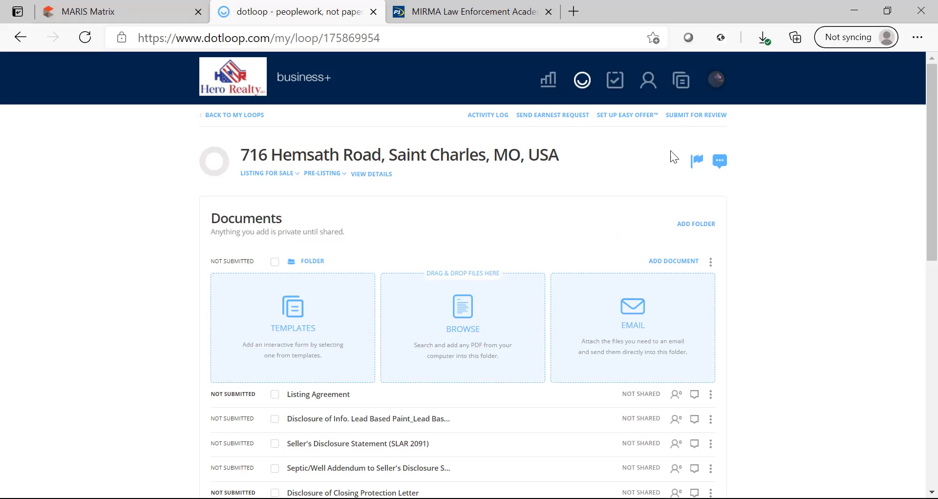
Create a new loop folder named 'Final Folder'.
left_click(693, 224)
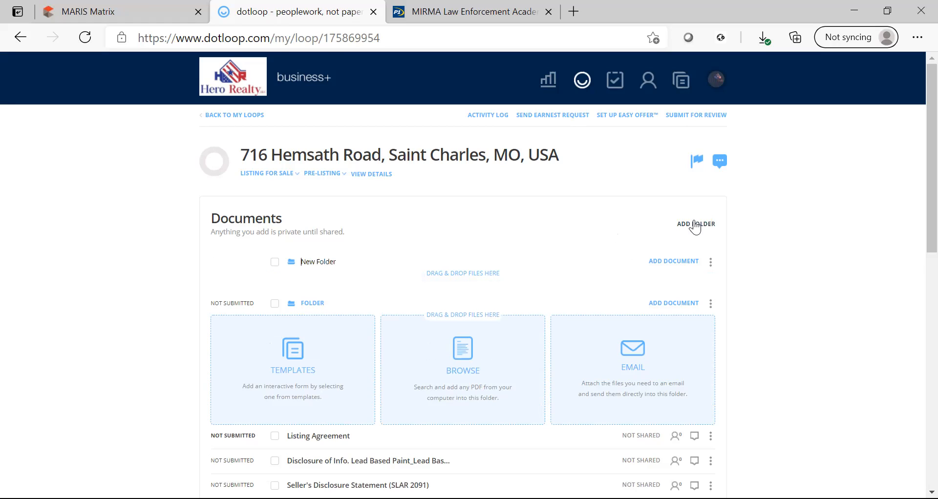
key("Delete")
key("Delete")
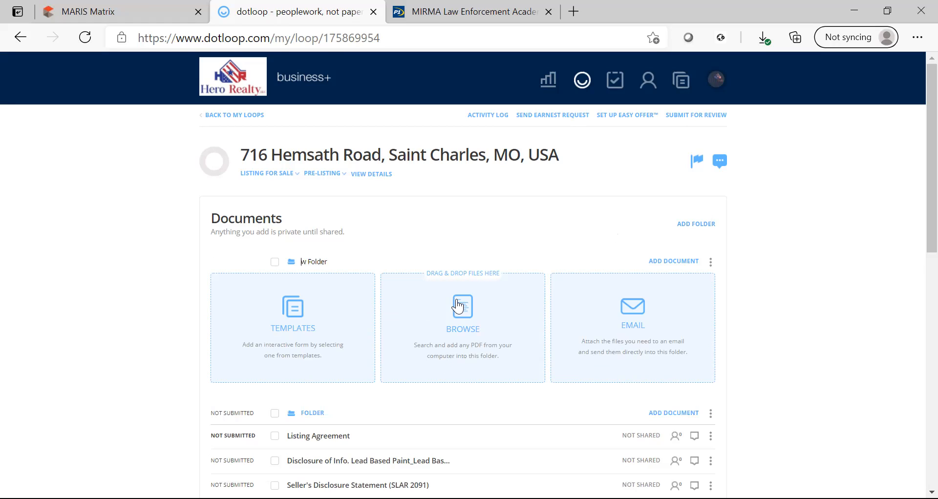
key("Delete")
key("Delete")
key("Delete")
key("Delete")
key("Delete")
key("Delete")
key("Delete")
key("Delete")
type("Final older")
key("BackSpace")
key("BackSpace")
key("BackSpace")
key("BackSpace")
key("BackSpace")
type("folder")
key("Return")
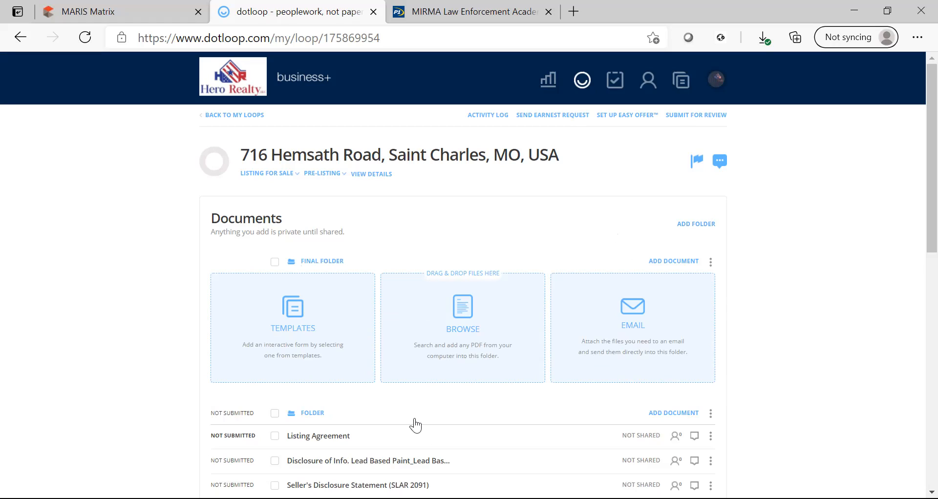